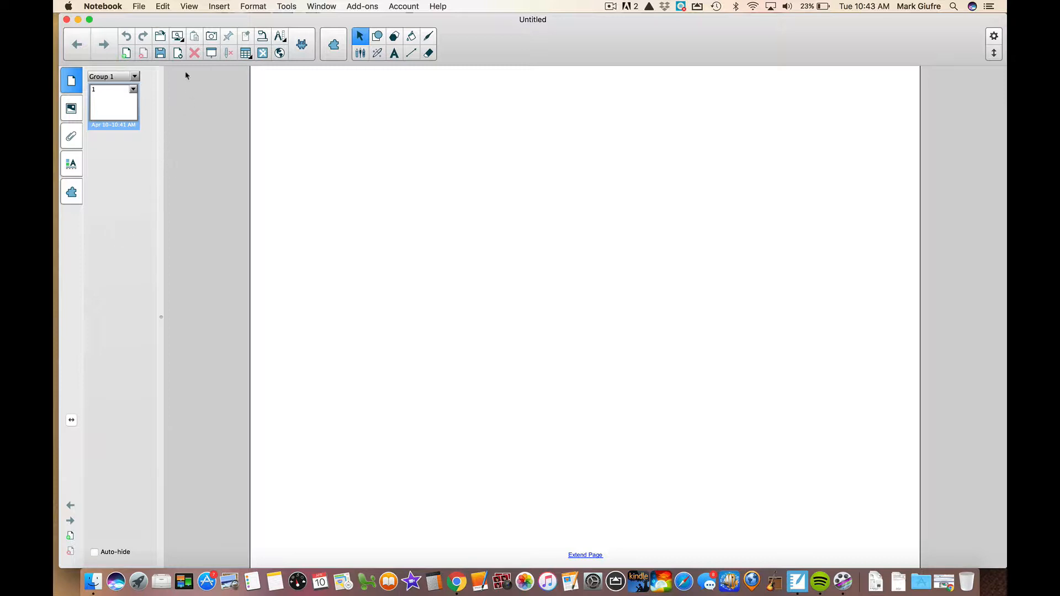
Step: Add a blank second page to the notebook and delete it again
left_click(126, 54)
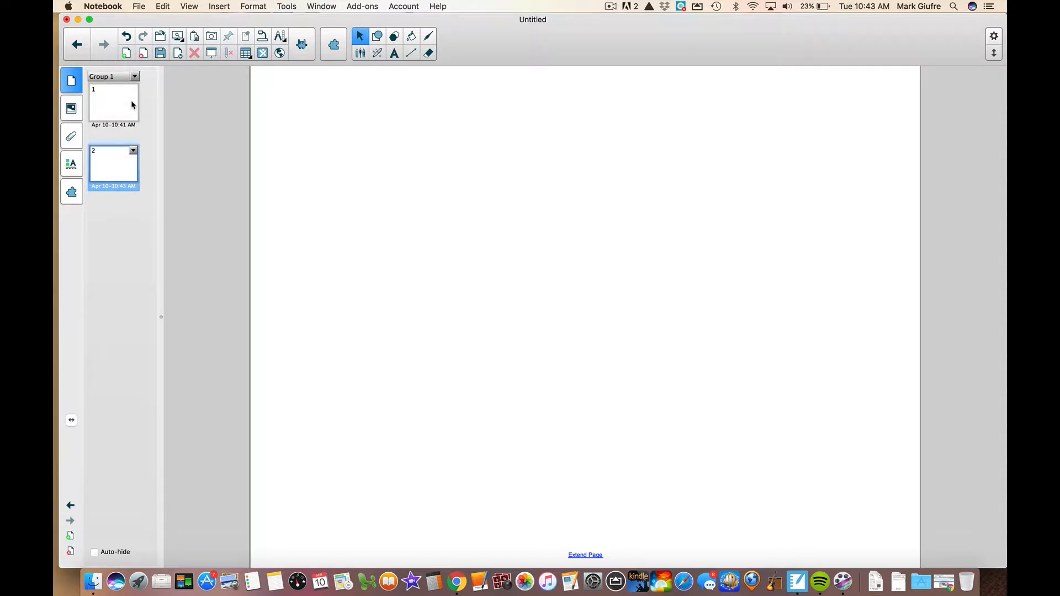
left_click(133, 105)
left_click(128, 159)
left_click(143, 52)
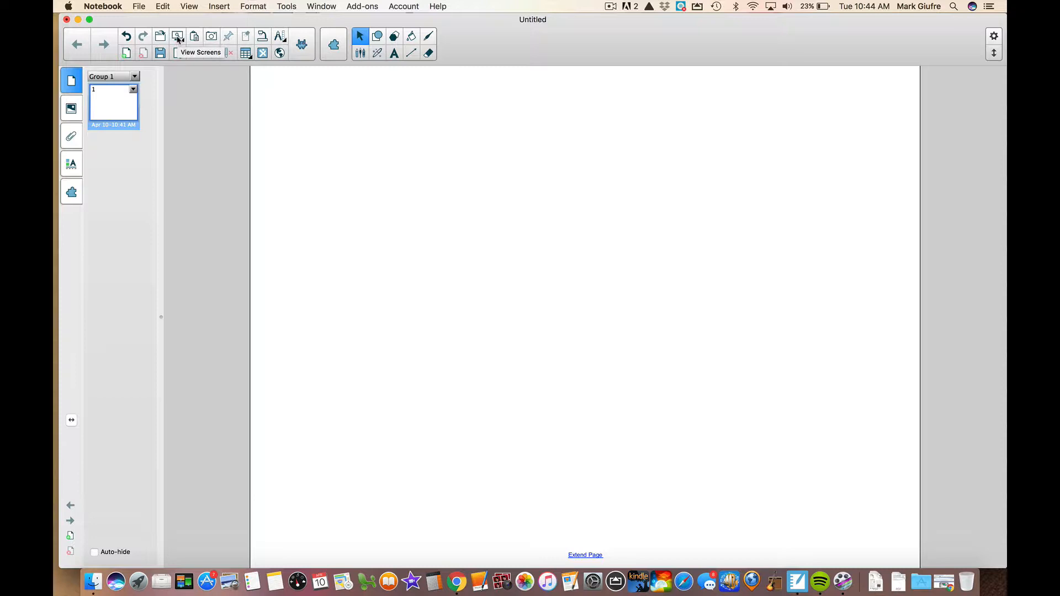
left_click(178, 38)
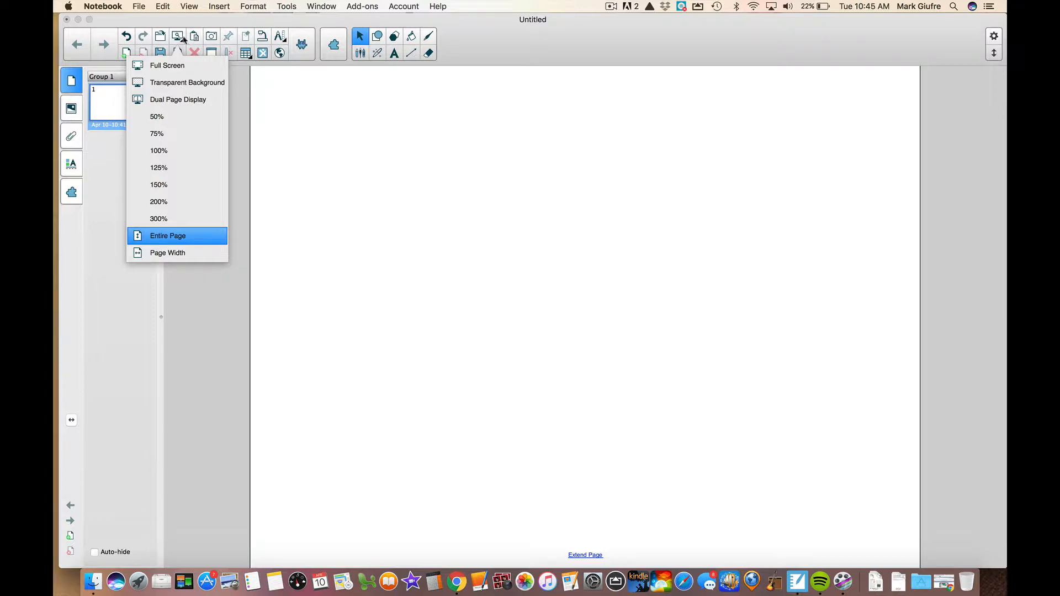
left_click(182, 38)
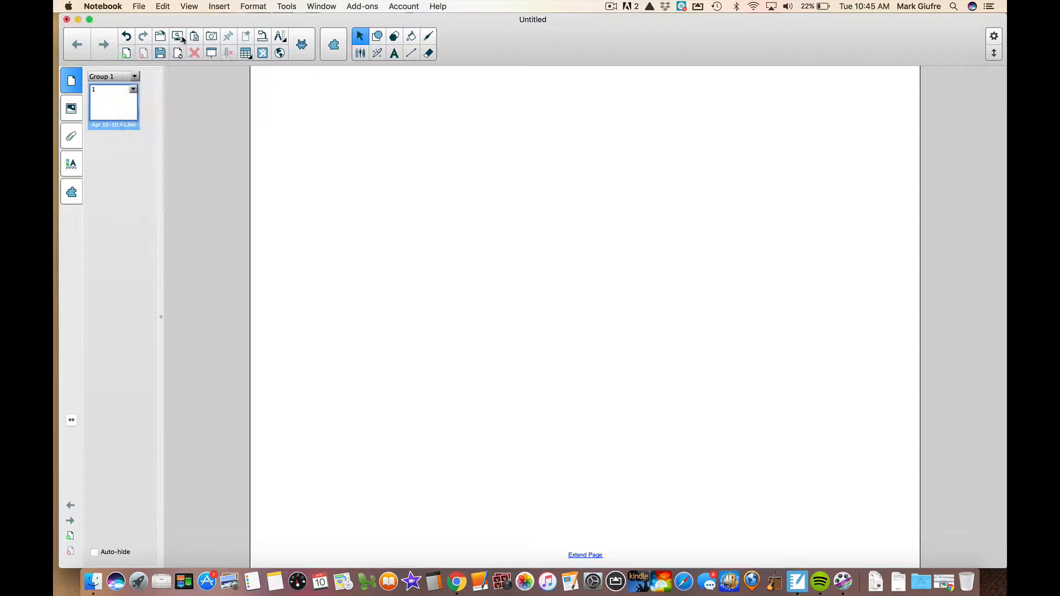
Step: Capture a rectangular screen area around the page navigation tools, send it to the current page and move the image toward the page's centre
left_click(213, 37)
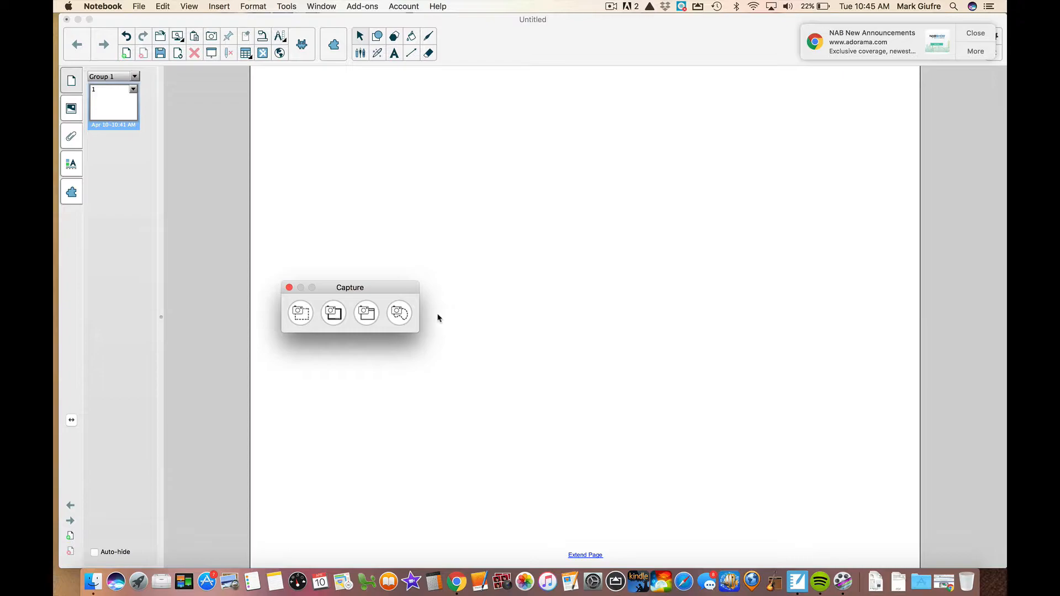
left_click(303, 312)
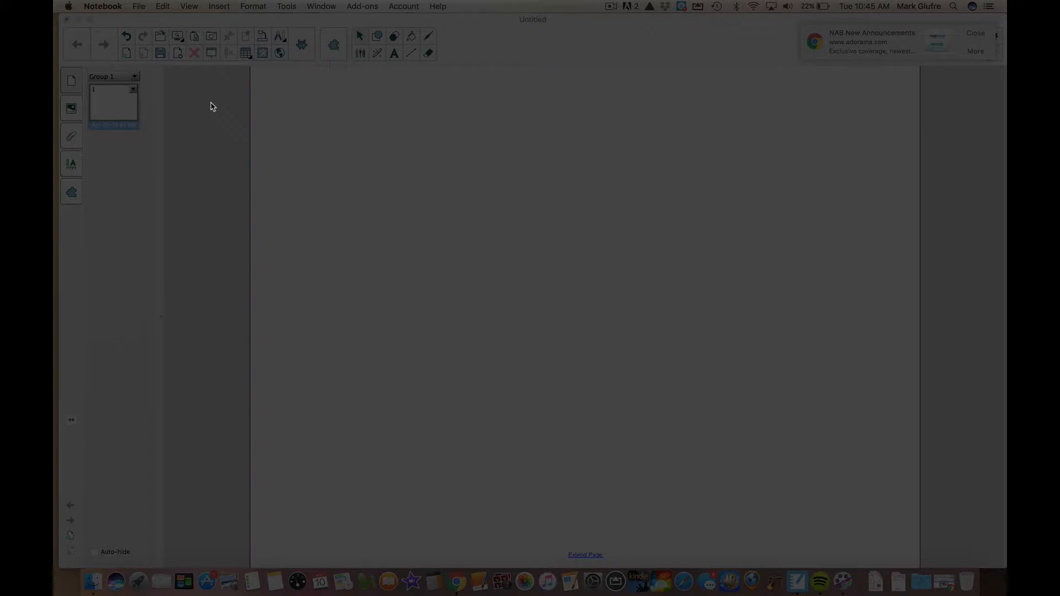
left_click_drag(211, 103, 73, 16)
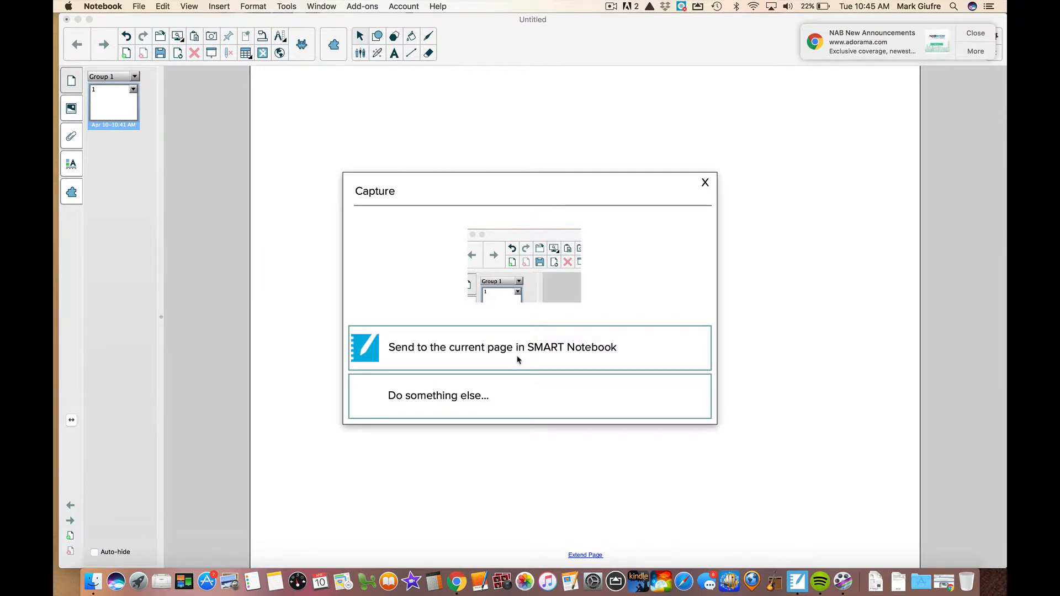
left_click(552, 357)
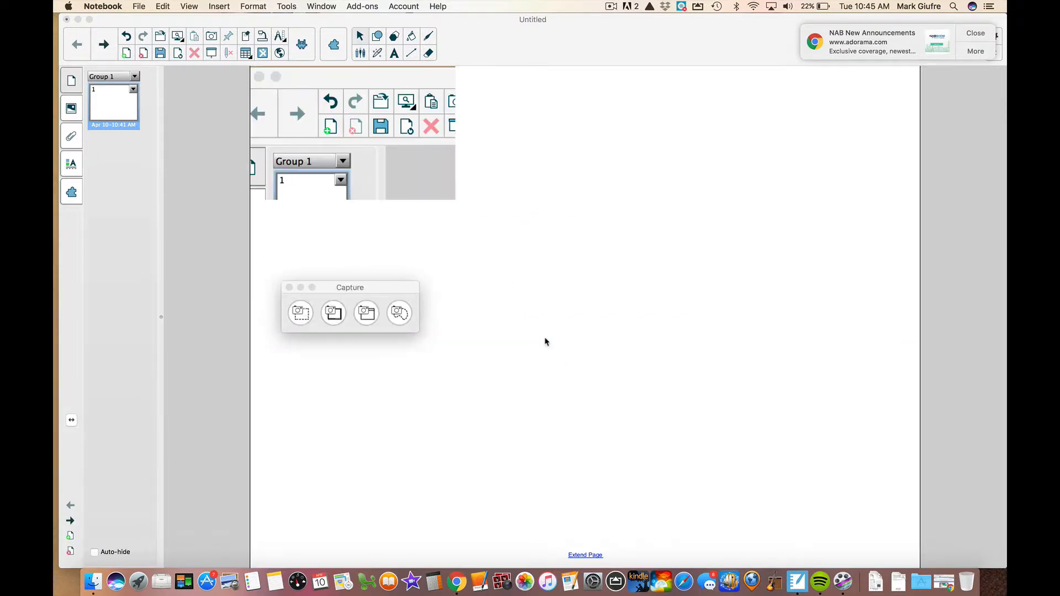
left_click_drag(410, 141, 694, 200)
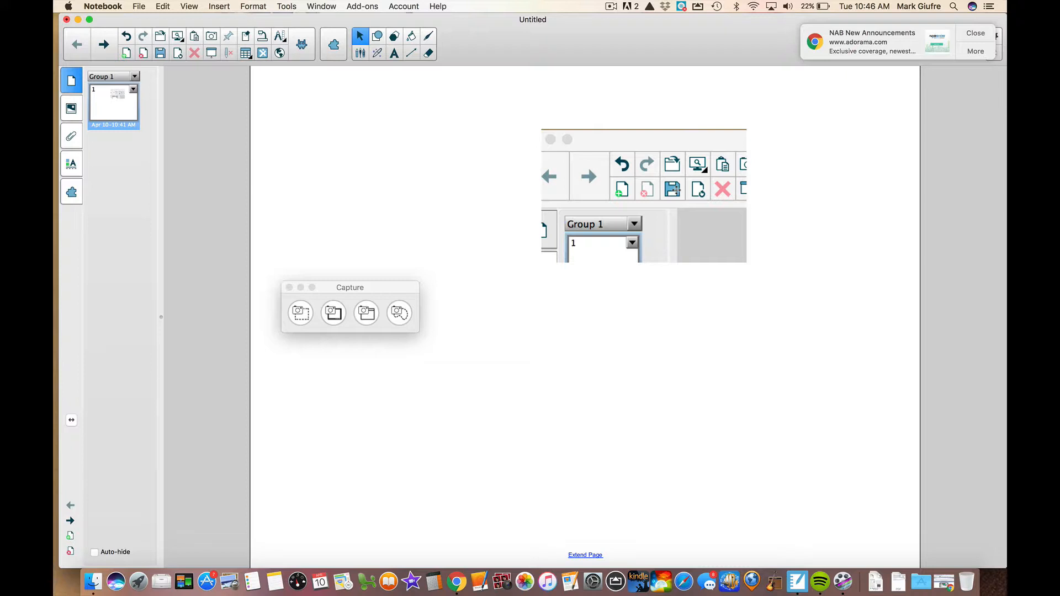
Step: Capture a freehand area around the Group 1 label in the pasted image and send it to the current page
left_click(400, 320)
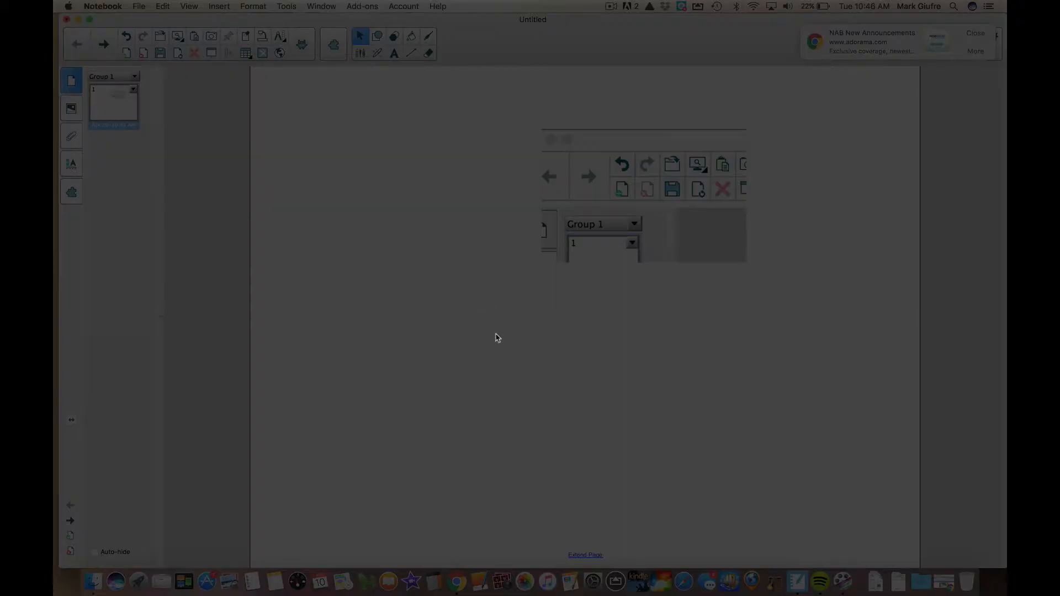
mouse_move(515, 336)
left_mouse_down()
mouse_move(572, 357)
mouse_move(703, 286)
mouse_move(700, 238)
mouse_move(593, 206)
mouse_move(505, 272)
mouse_move(517, 334)
left_mouse_up()
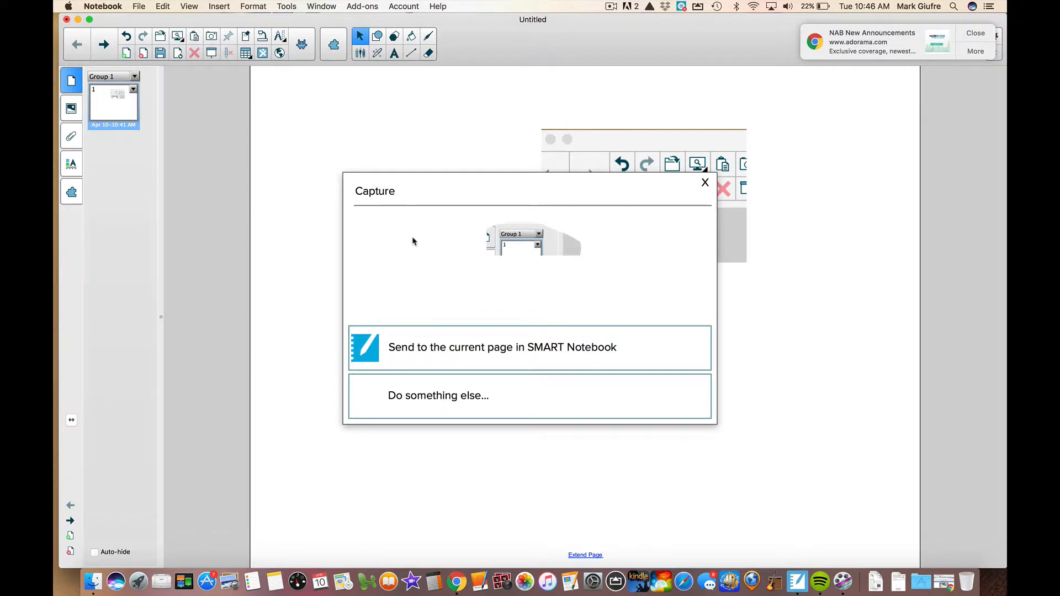
left_click(434, 363)
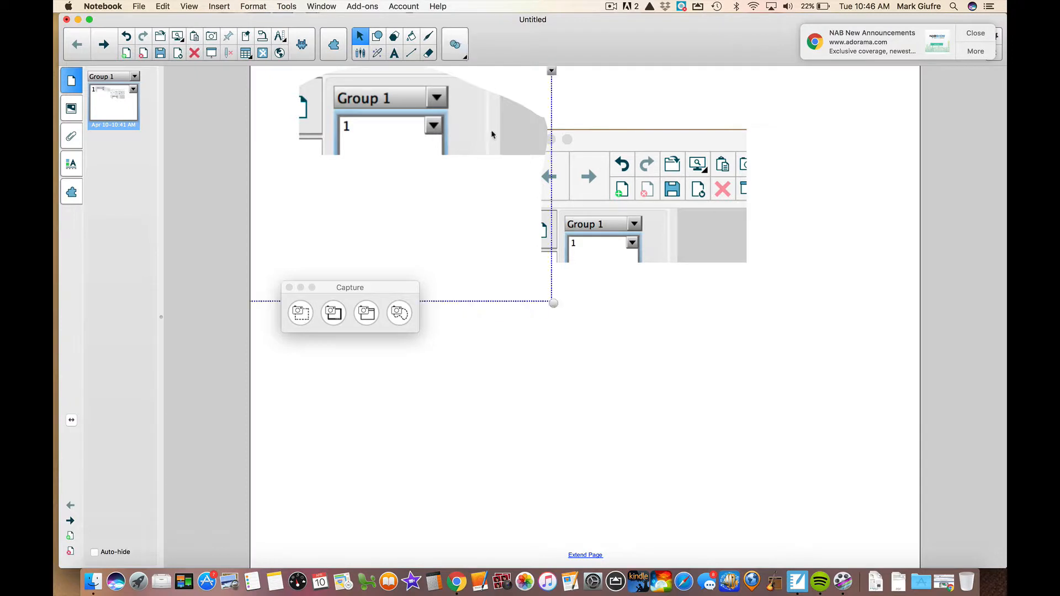
Step: Delete the two captured images from the page
left_click(551, 72)
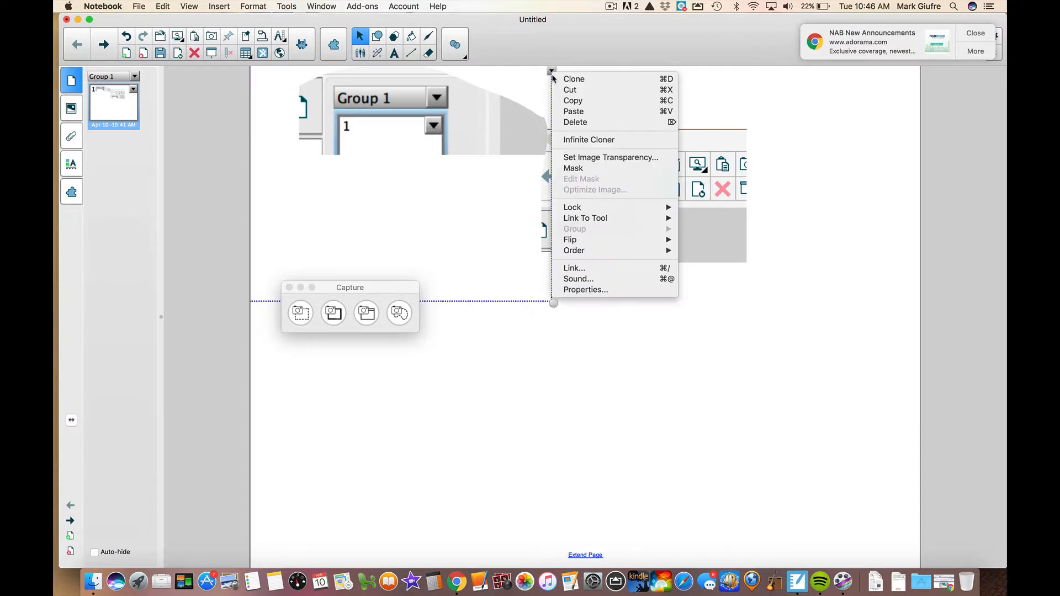
left_click(575, 122)
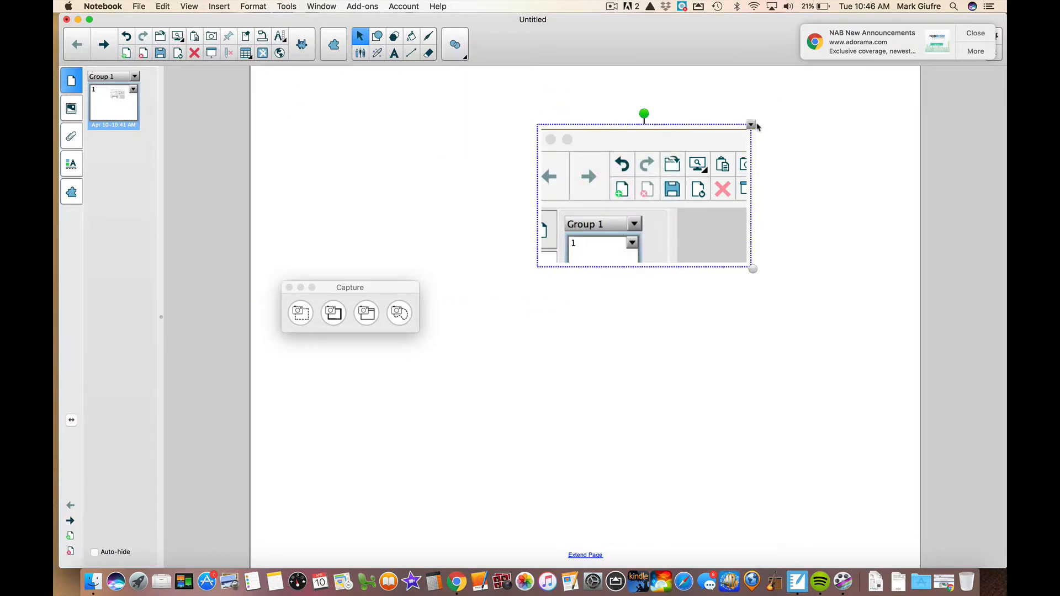
left_click(751, 125)
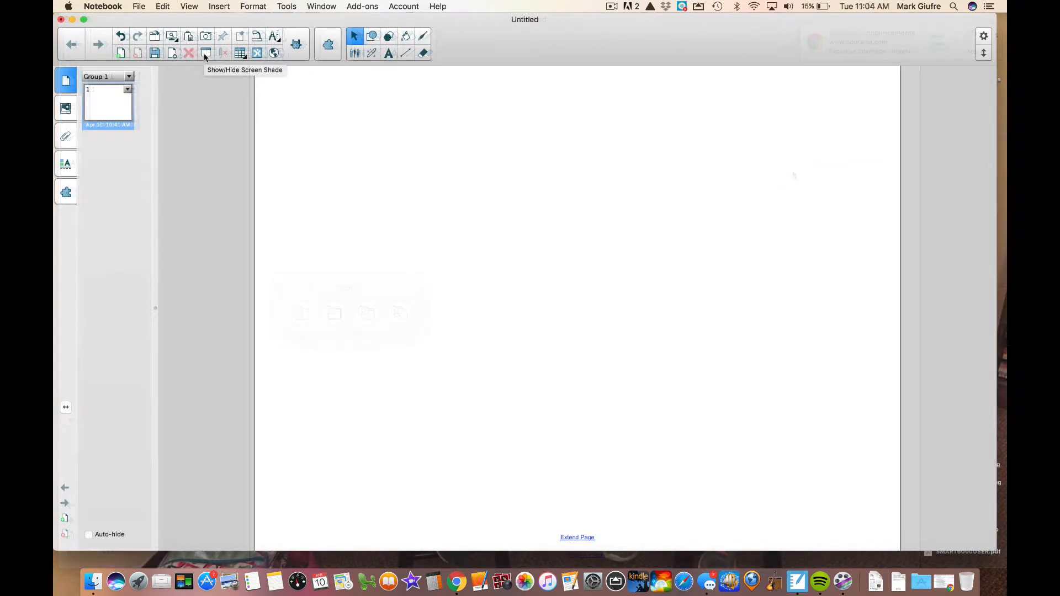
Step: Cover the page with the screen shade and adjust its upper edge to reveal only a thin strip of the page
left_click(205, 53)
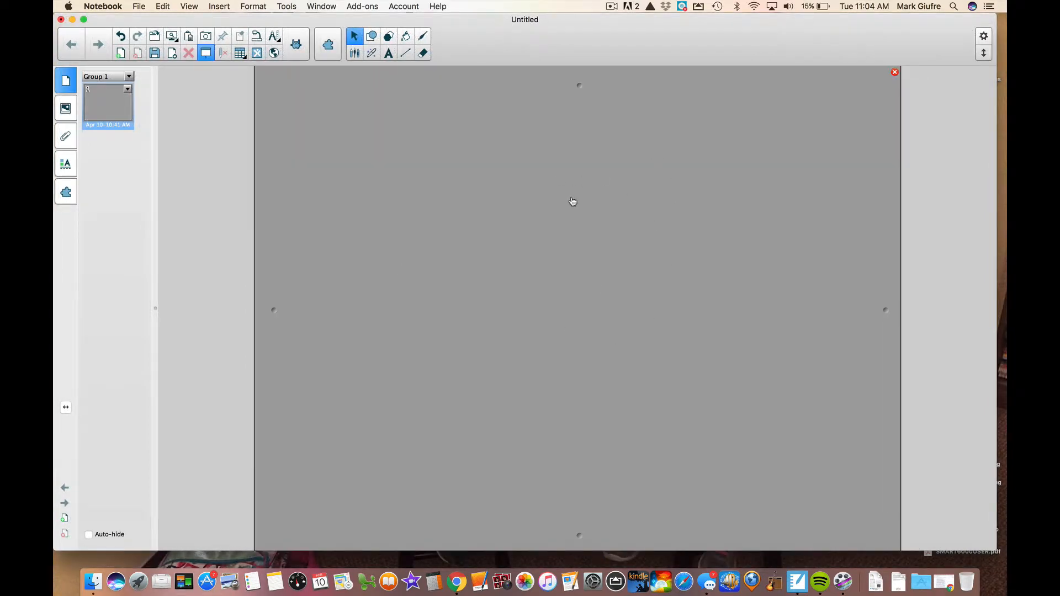
left_click_drag(579, 86, 576, 114)
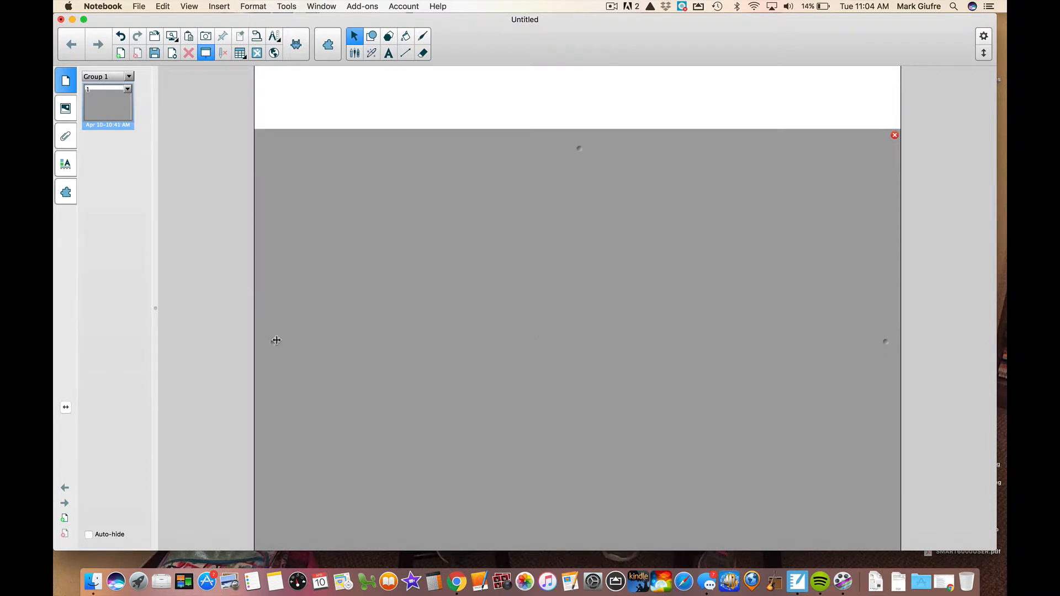
mouse_move(276, 340)
left_mouse_down()
mouse_move(620, 373)
mouse_move(266, 338)
left_mouse_up()
left_click_drag(578, 152, 615, 101)
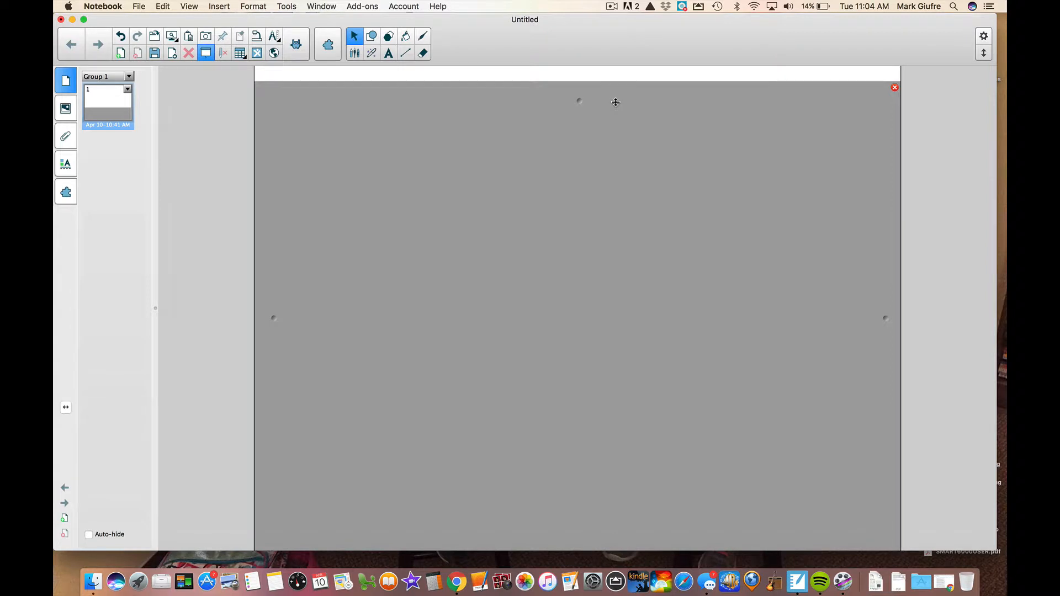
Step: Cycle through the screen shade's colours until it is light turquoise
double_click(590, 144)
double_click(589, 144)
double_click(590, 145)
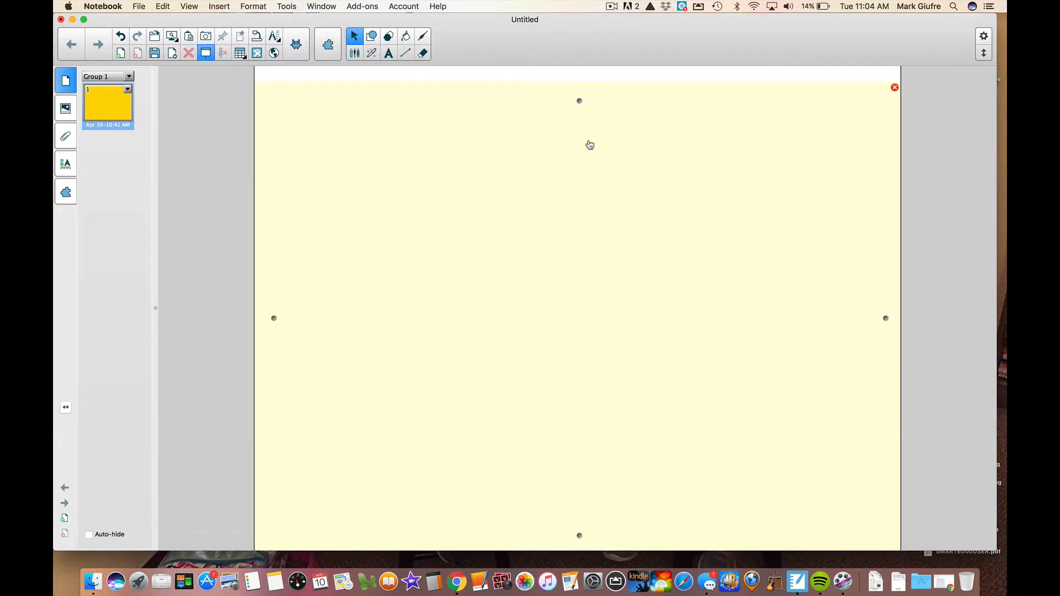
double_click(589, 145)
double_click(590, 144)
double_click(589, 144)
double_click(590, 145)
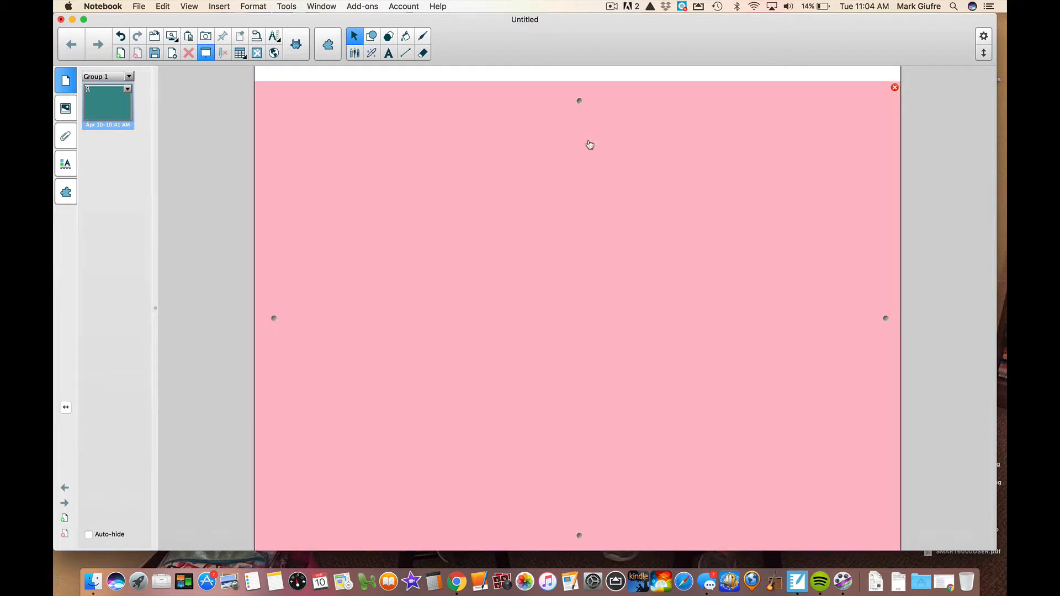
double_click(589, 145)
double_click(590, 145)
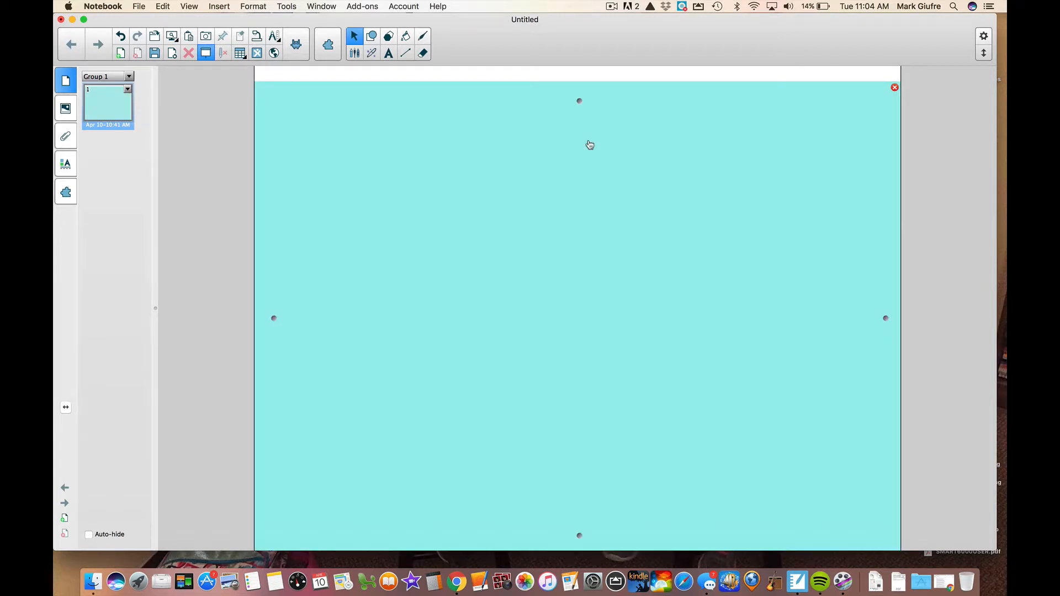
Step: Lower the screen shade's upper edge to reveal more of the page, and hide the shade
left_click_drag(580, 100, 574, 204)
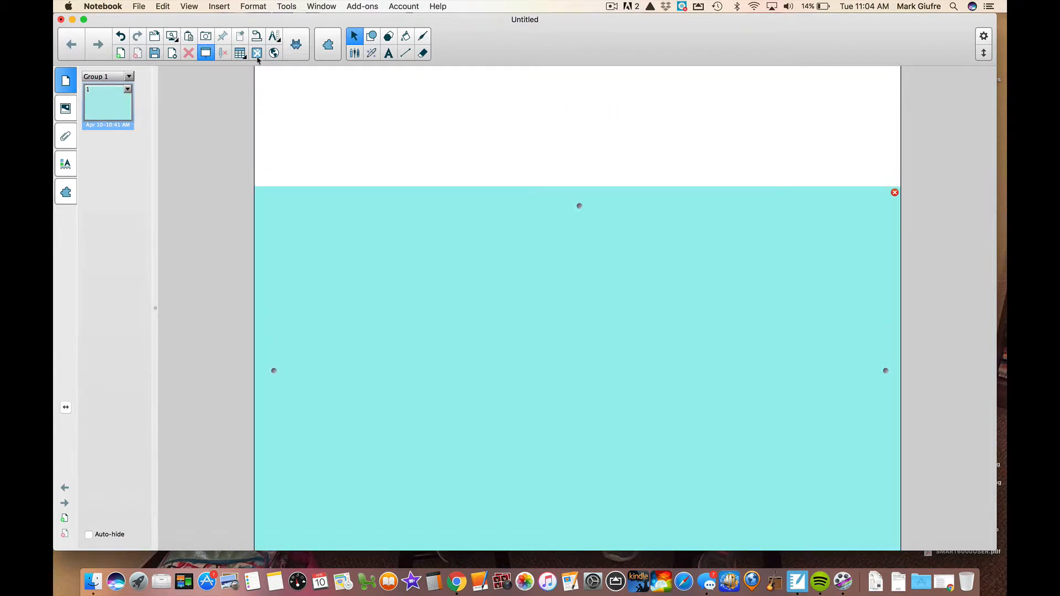
left_click(209, 56)
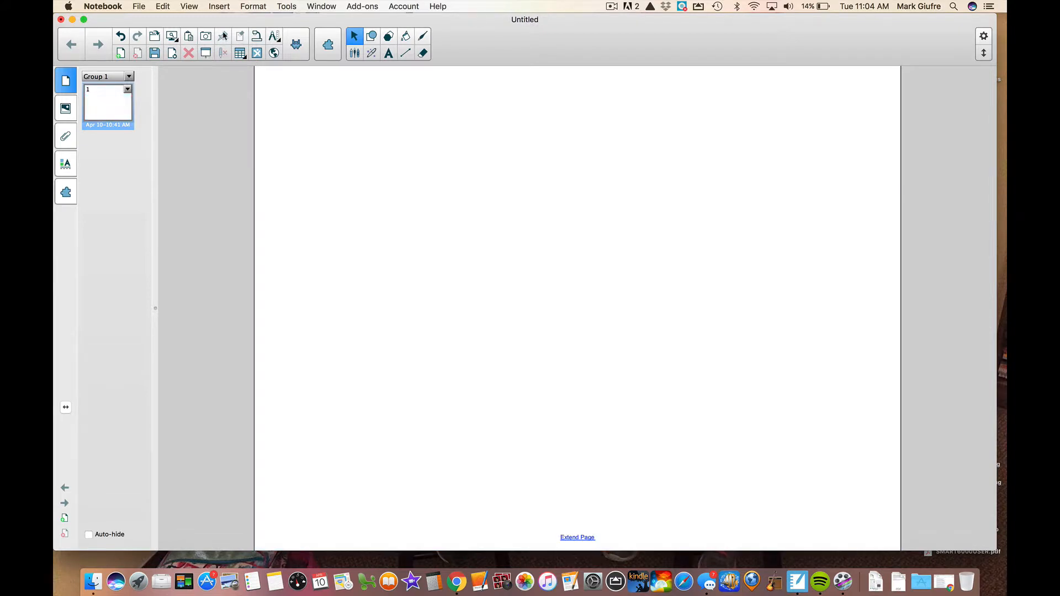
Step: Insert a table with two rows and four columns on the page
left_click(240, 54)
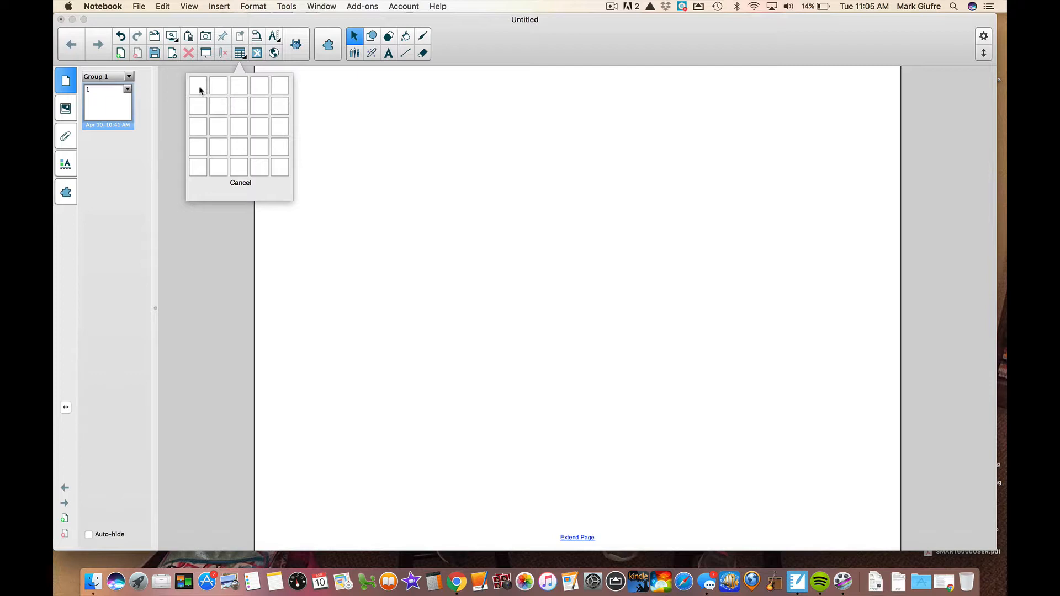
left_click_drag(198, 89, 265, 112)
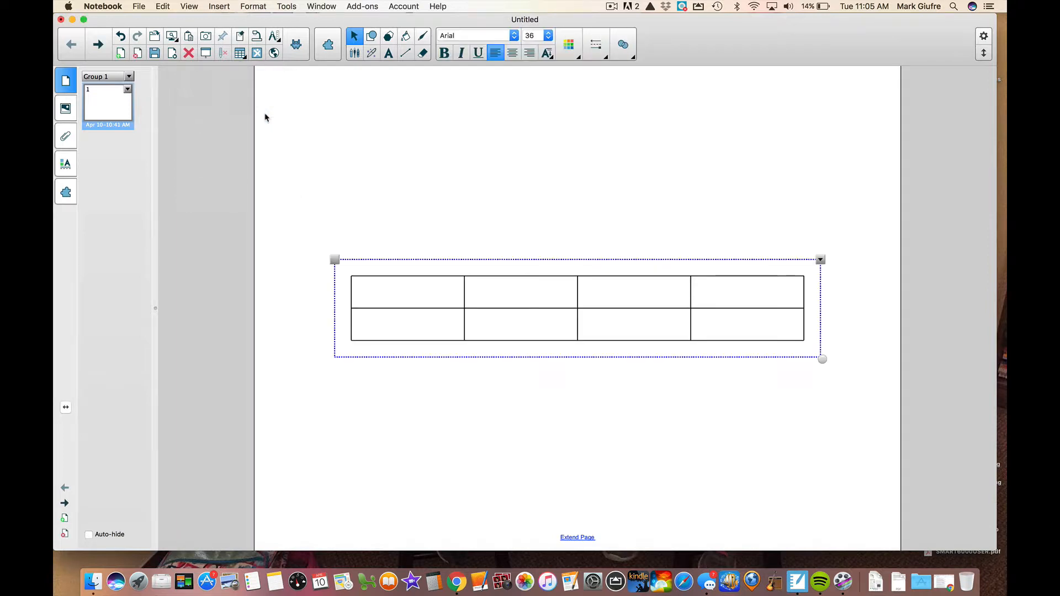
left_click(557, 259)
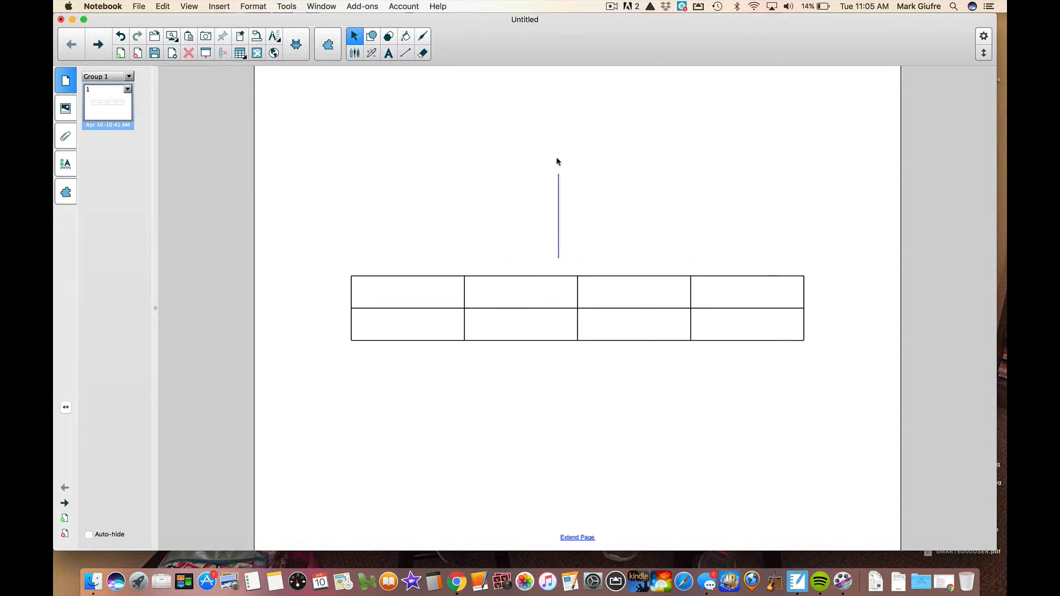
left_click(526, 286)
left_click(484, 255)
left_click(432, 310)
left_click(489, 317)
left_click(618, 303)
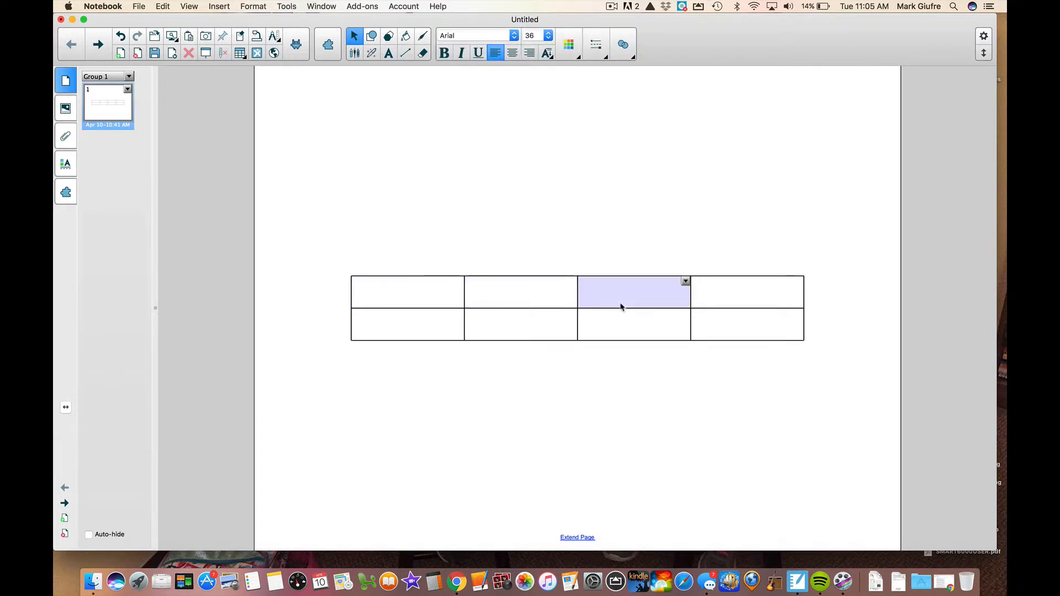
left_click(628, 325)
left_click(746, 300)
left_click(747, 321)
left_click(795, 295)
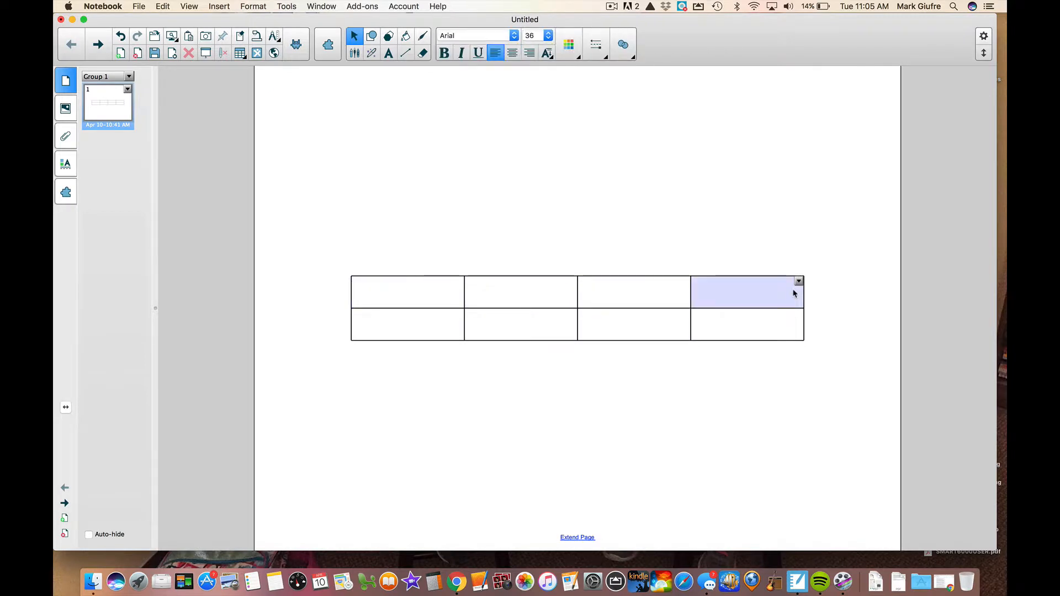
left_click(657, 298)
left_click(568, 289)
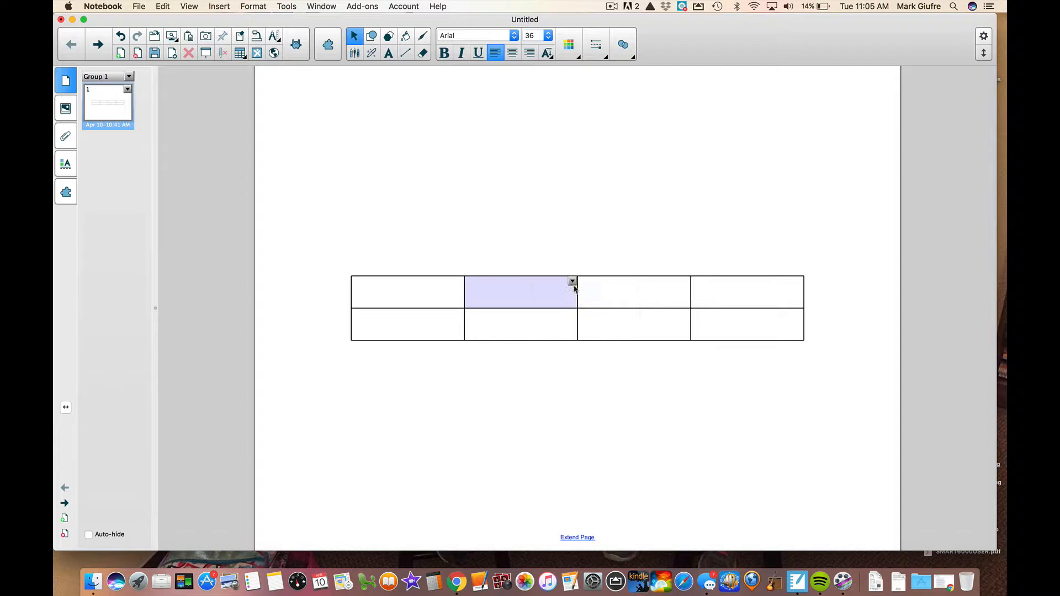
Step: Add a cell shade to the second cell of the table's second row
left_click(535, 320)
left_click(572, 313)
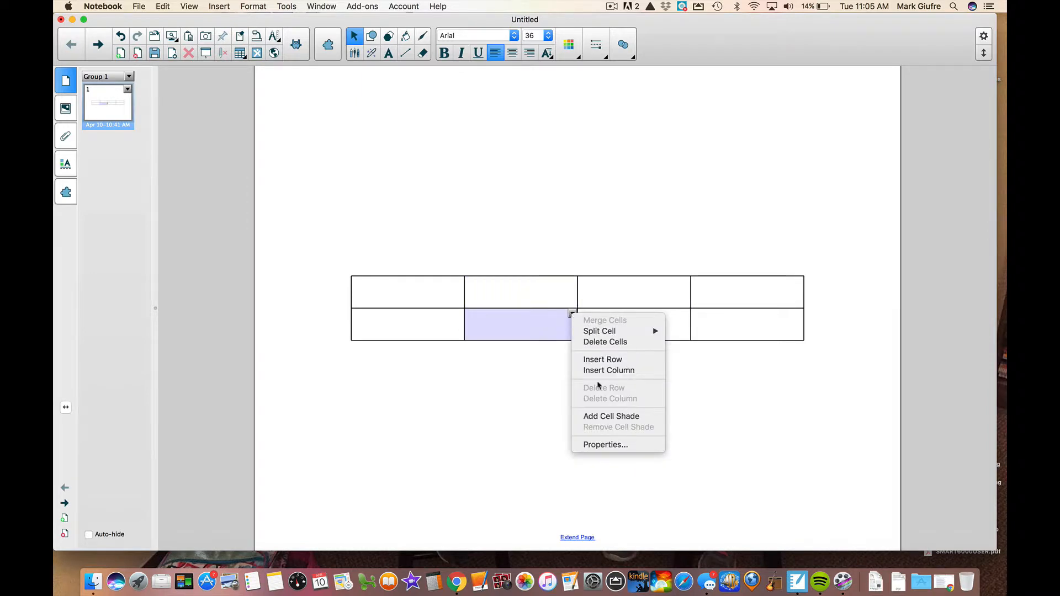
left_click(610, 417)
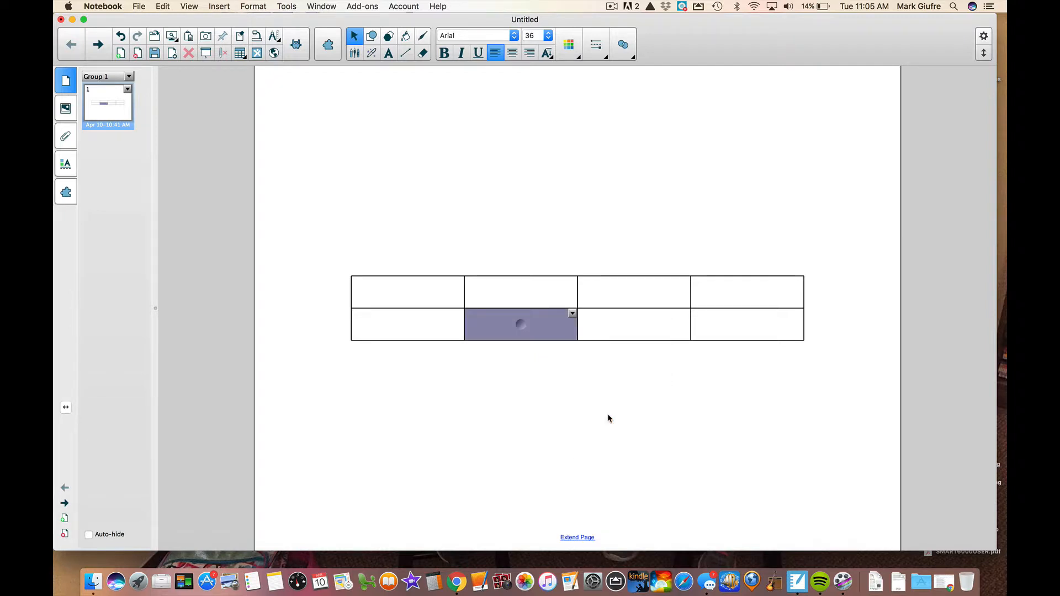
Step: Toggle the shade on the second-row cell to reveal, cover and again reveal the cell
left_click(516, 328)
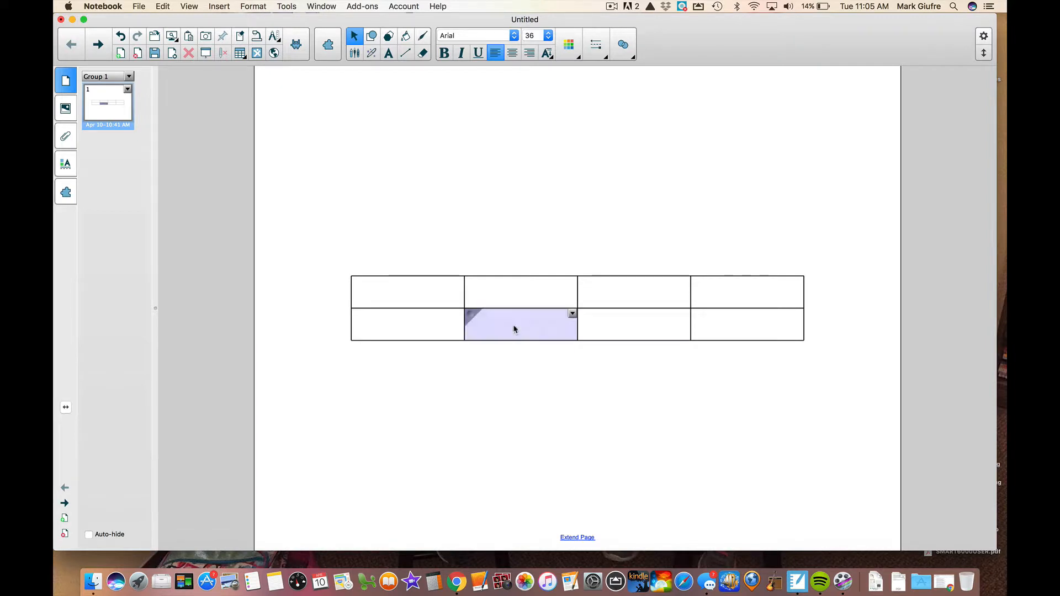
left_click(471, 312)
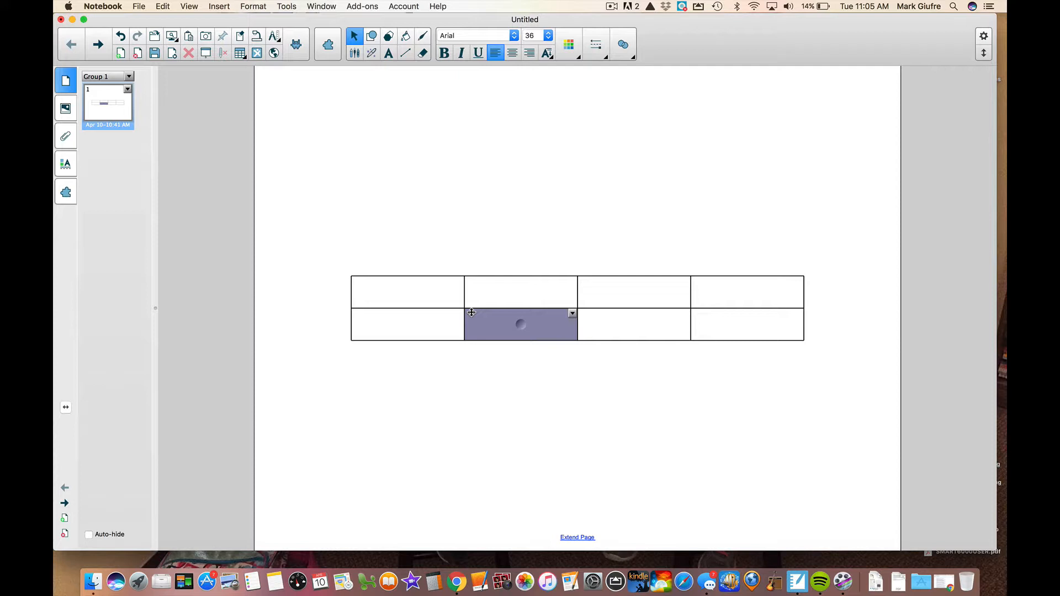
left_click(527, 315)
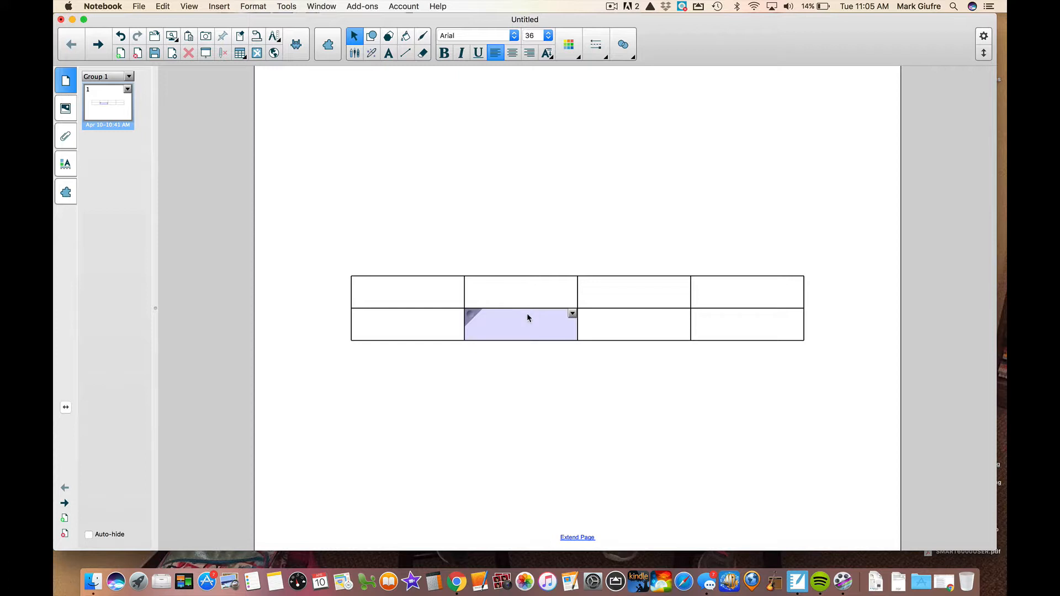
left_click(541, 319)
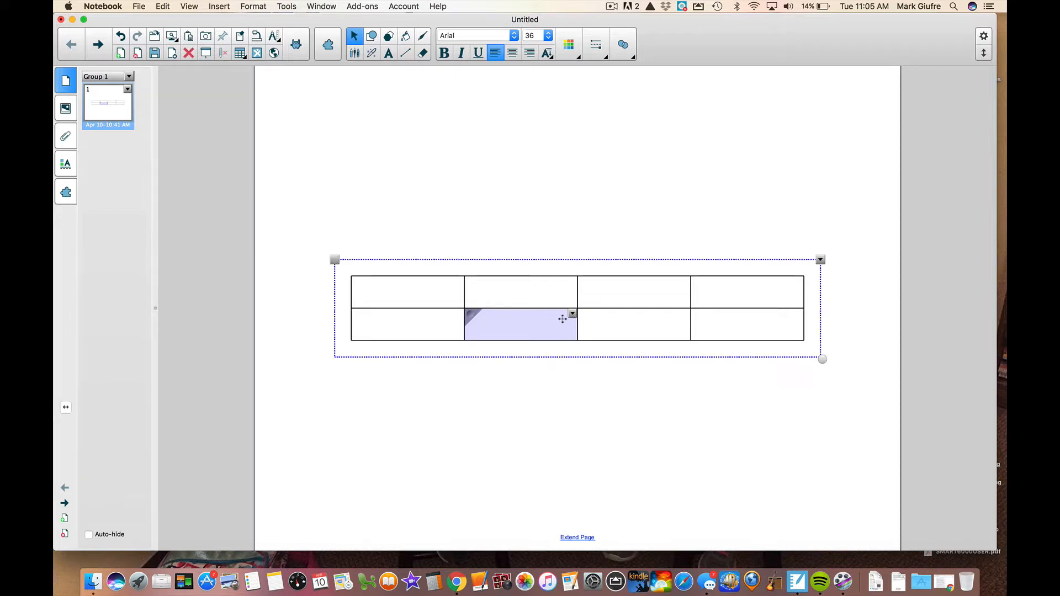
left_click(566, 319)
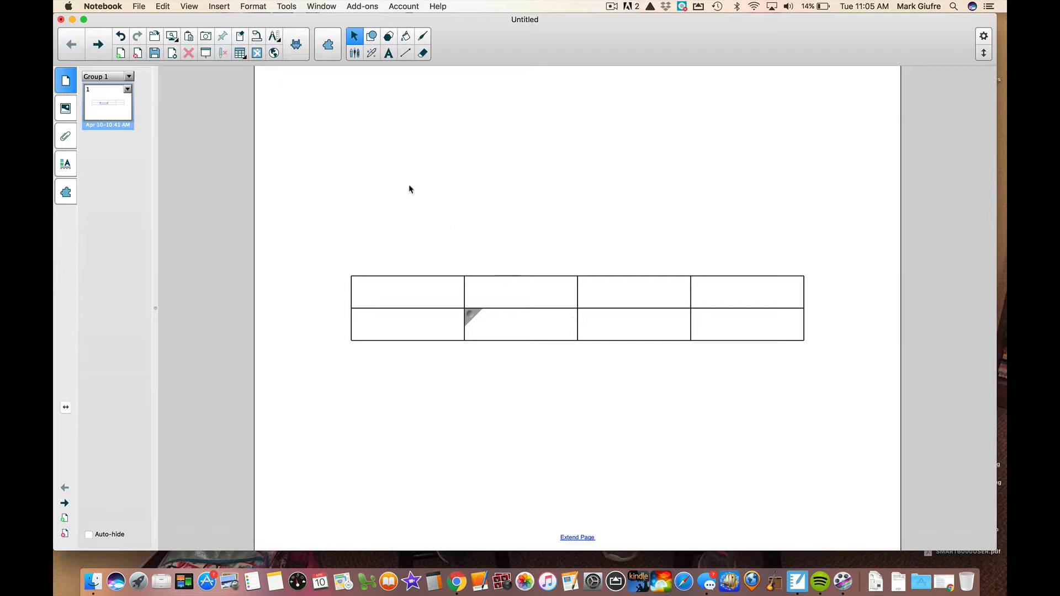
left_click(558, 325)
left_click(569, 322)
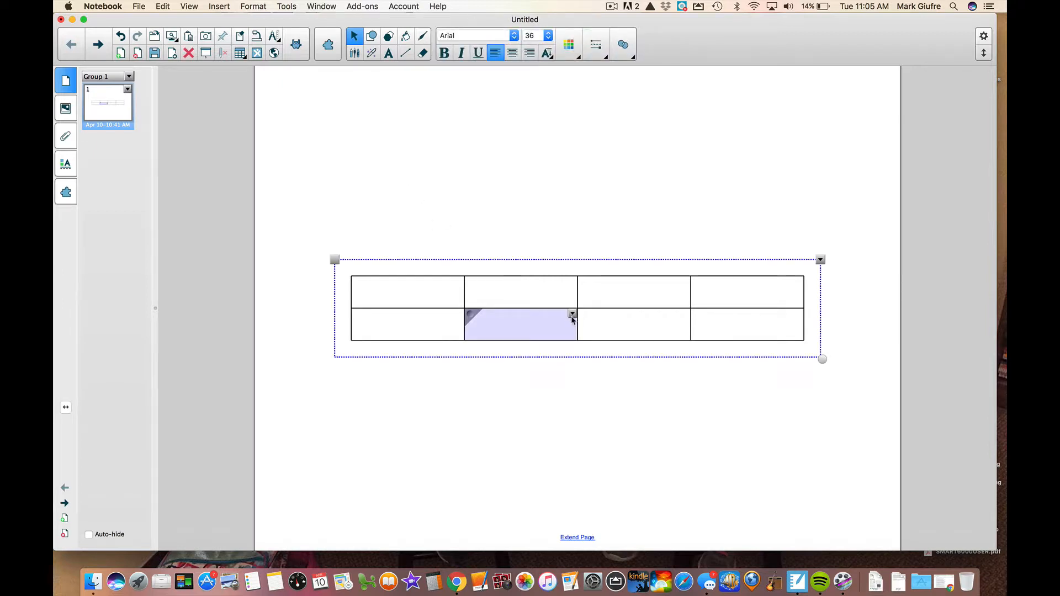
left_click(528, 238)
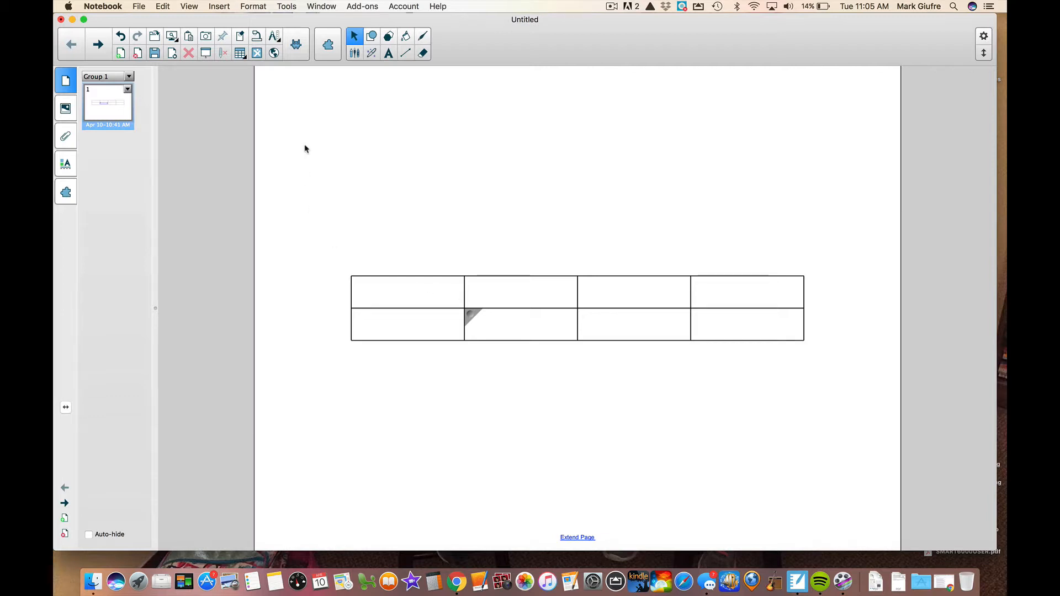
Step: Search the Gallery for "apple" and place the green Apple picture in the first cell of the table's top row
left_click(65, 108)
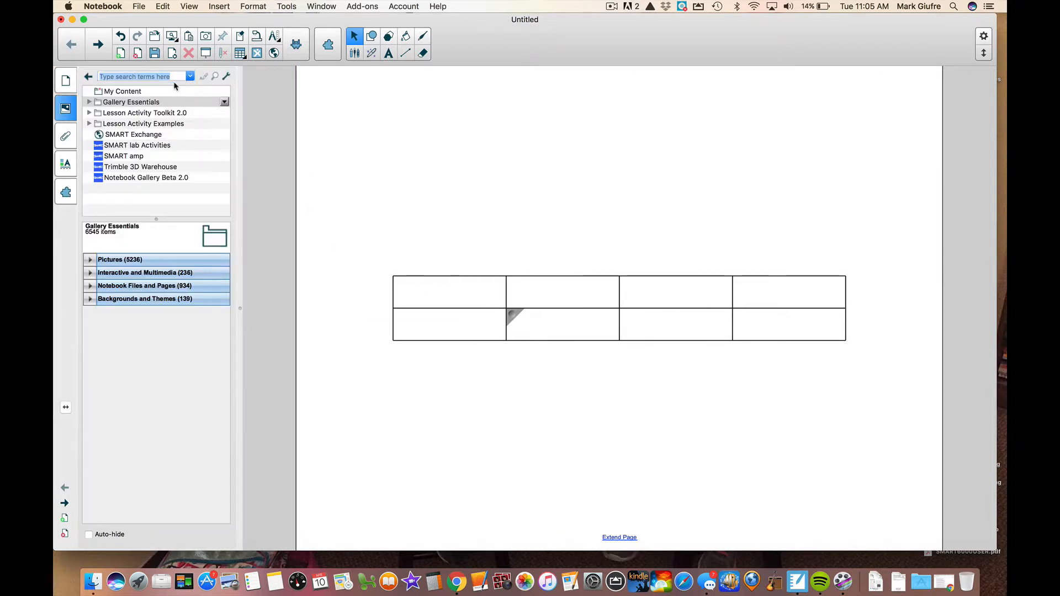
type("apple")
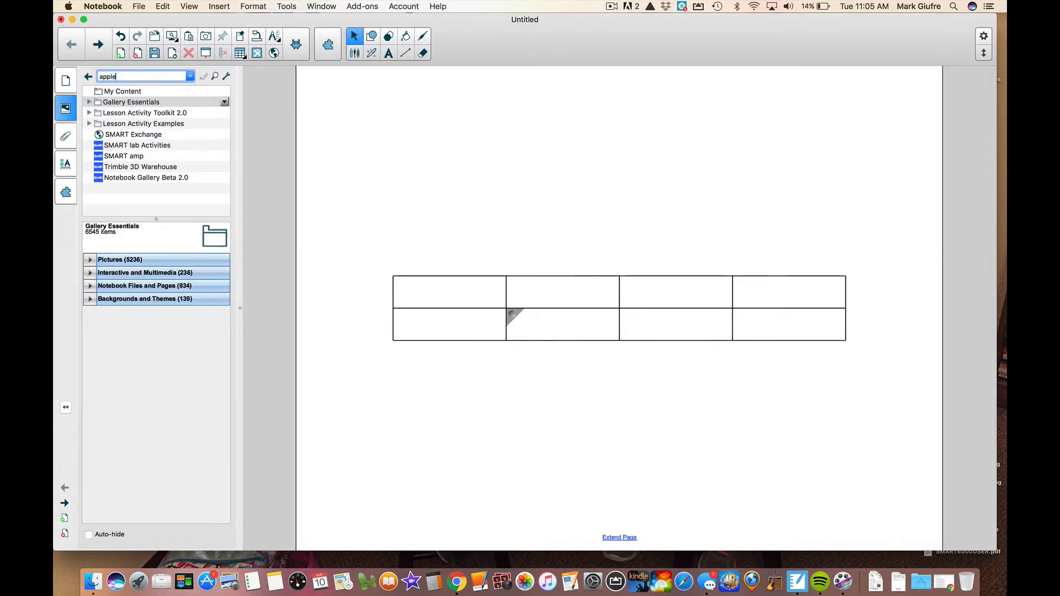
key("Return")
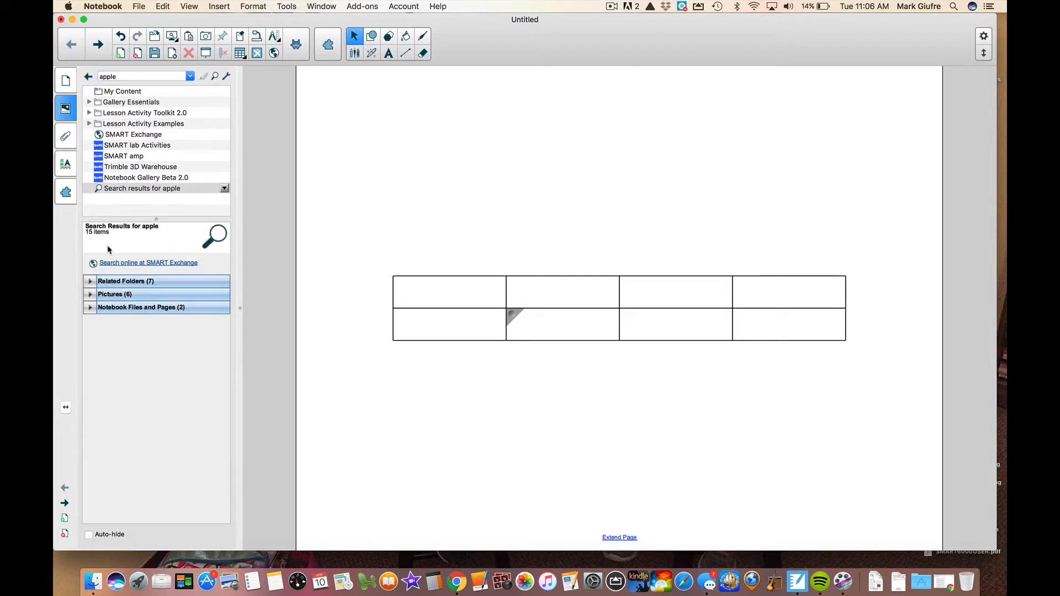
left_click(114, 297)
left_click_drag(171, 332, 445, 298)
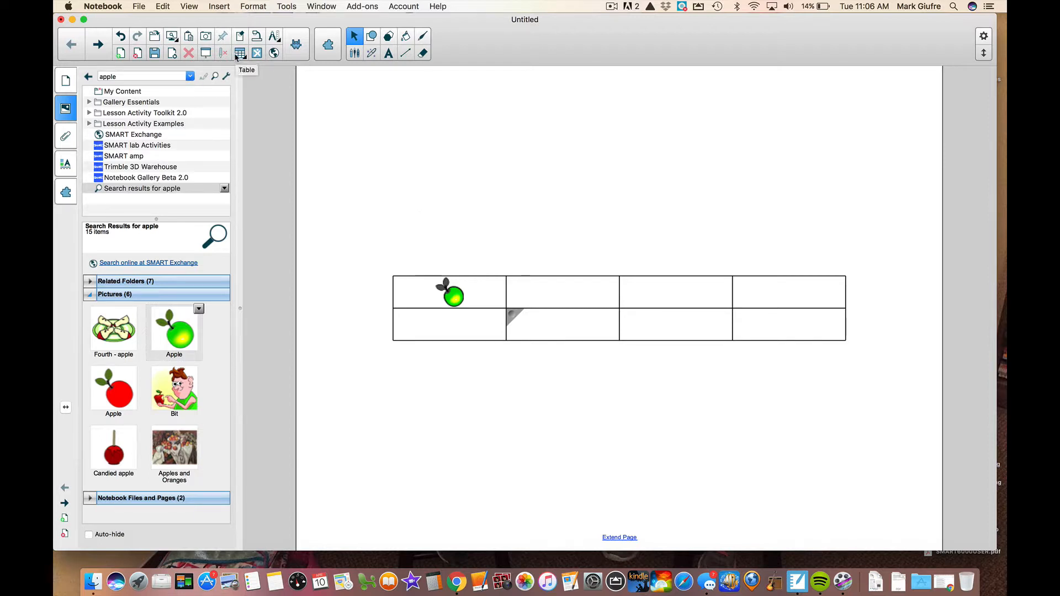
Step: Delete the table together with the apple picture from the page
left_click_drag(438, 181, 716, 444)
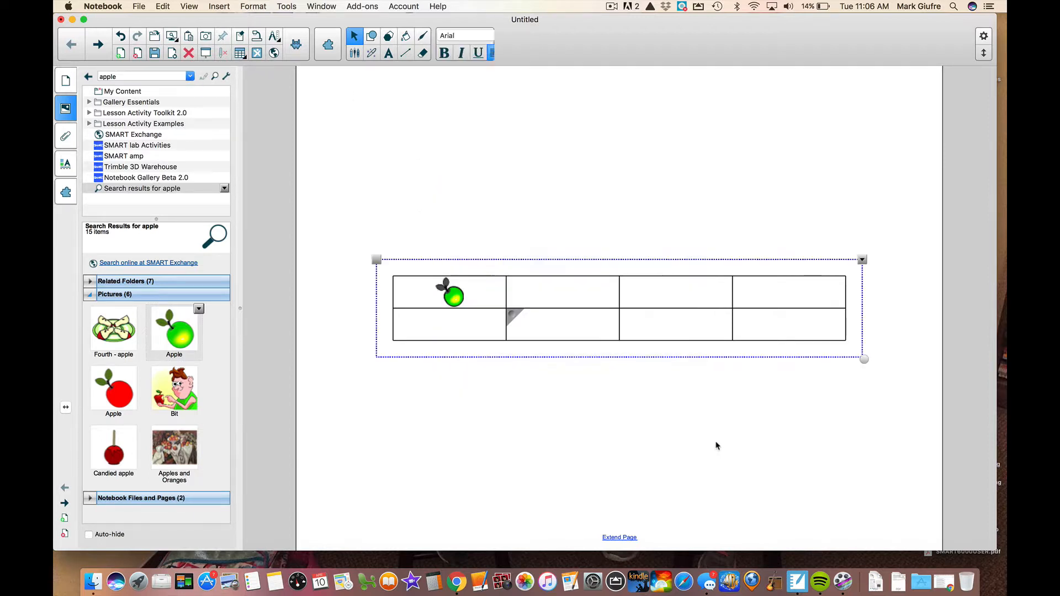
key("Delete")
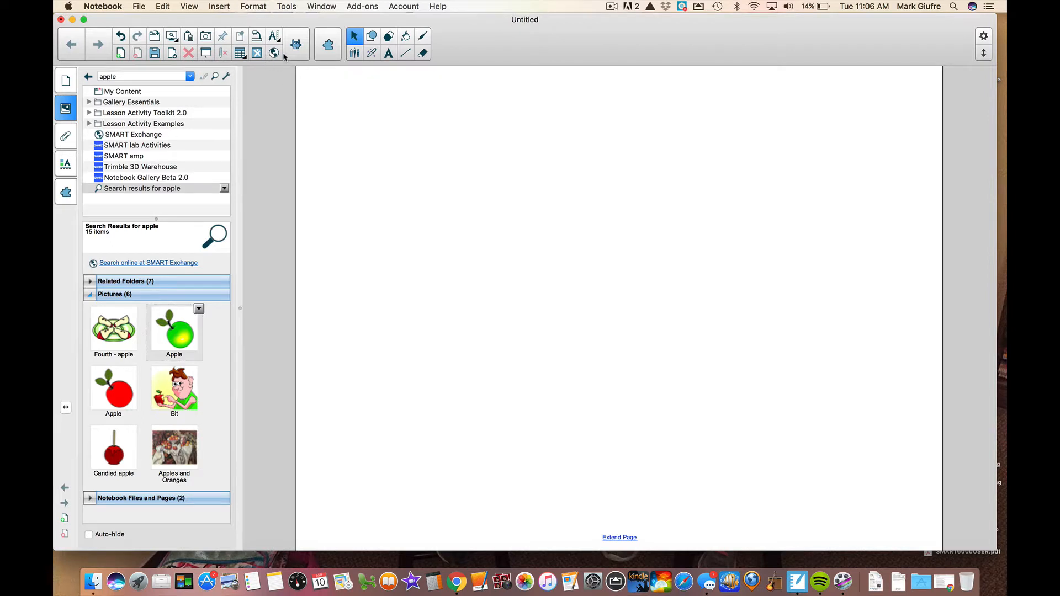
Step: Insert an Internet browser on the page and load google.com in it
left_click(274, 53)
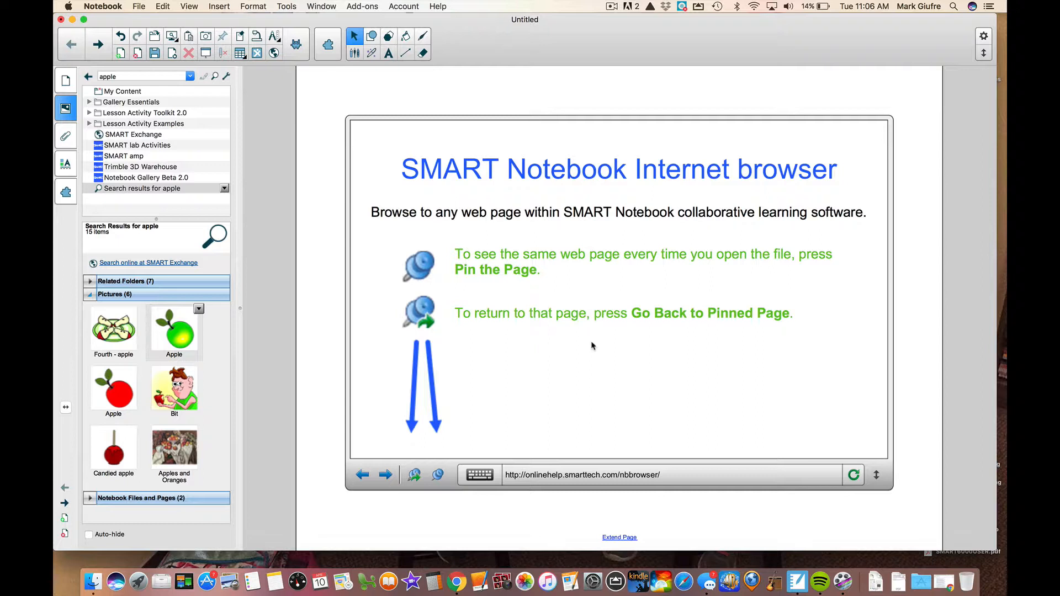
left_click(598, 474)
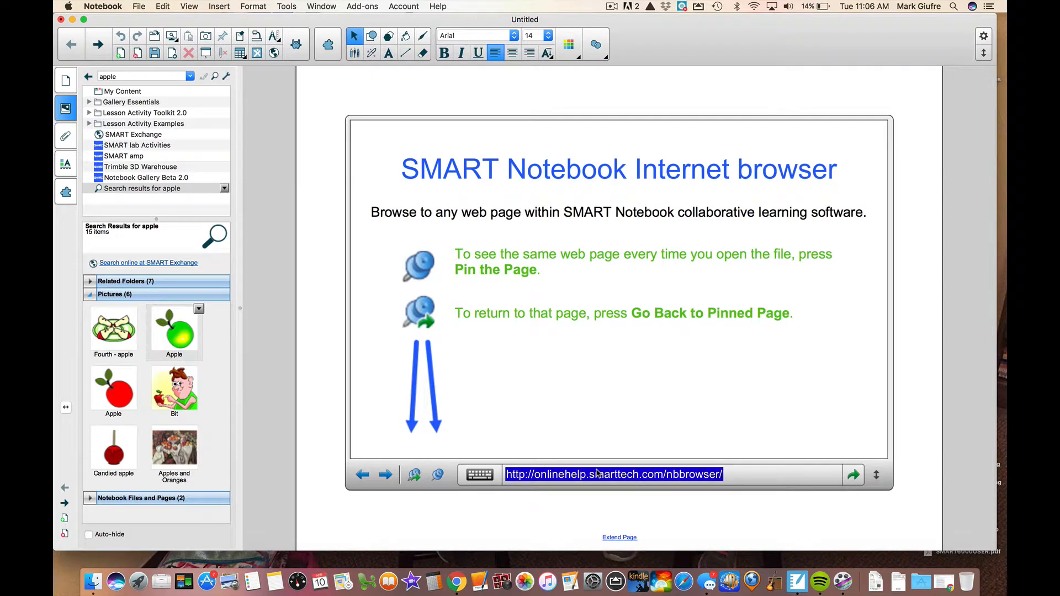
type("google.com")
key("Return")
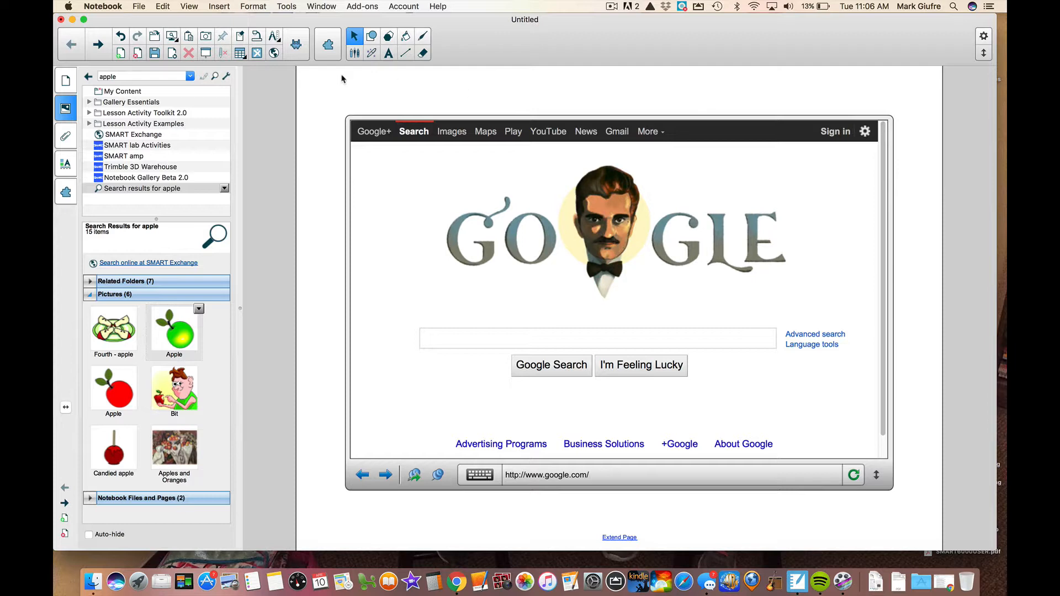
Step: Look at the SMART lab activity choices and dismiss the activity chooser
left_click(296, 44)
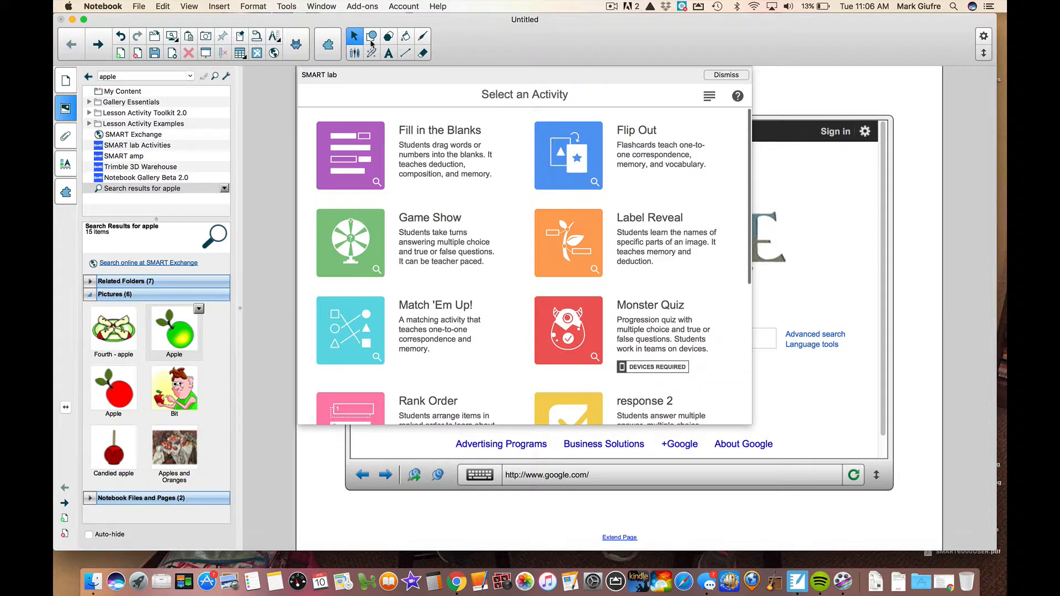
left_click(719, 78)
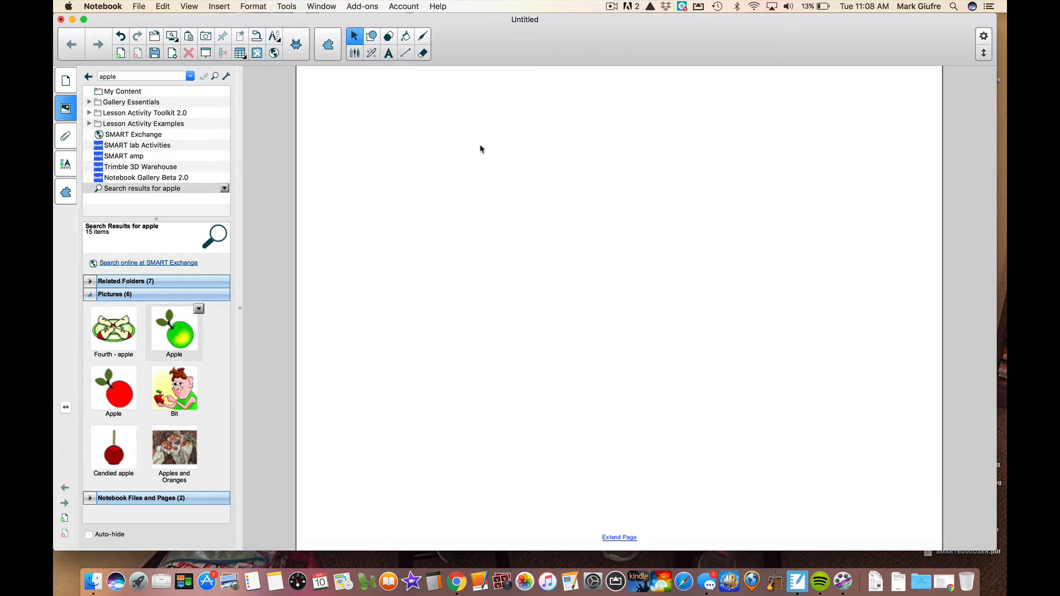
left_click_drag(478, 137, 722, 211)
Step: Choose the Magic Pen and write a few fading strokes on the blank page, starting with two vertical lines
left_click(350, 54)
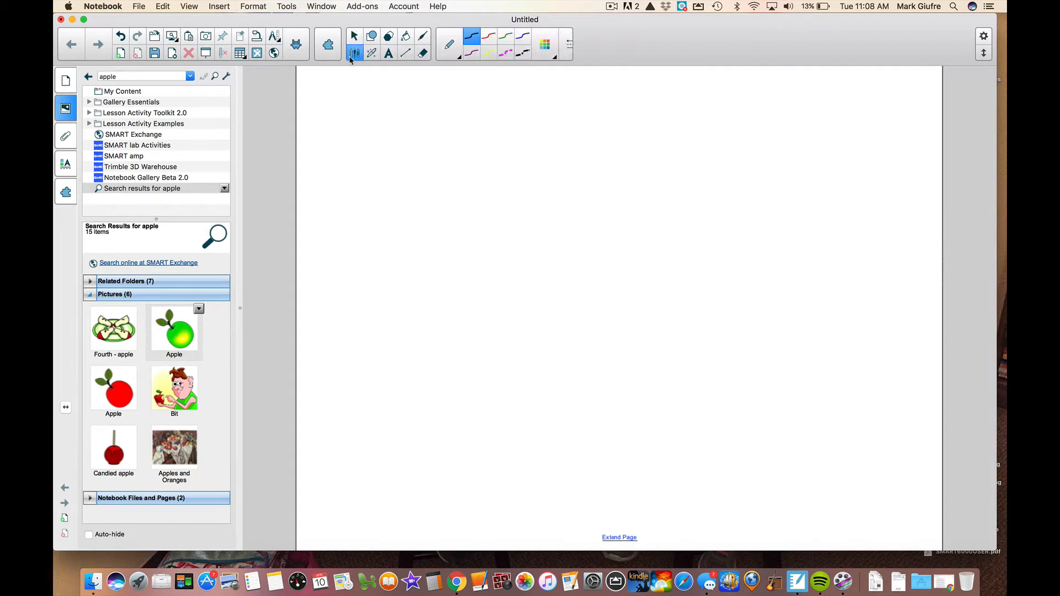
left_click(460, 57)
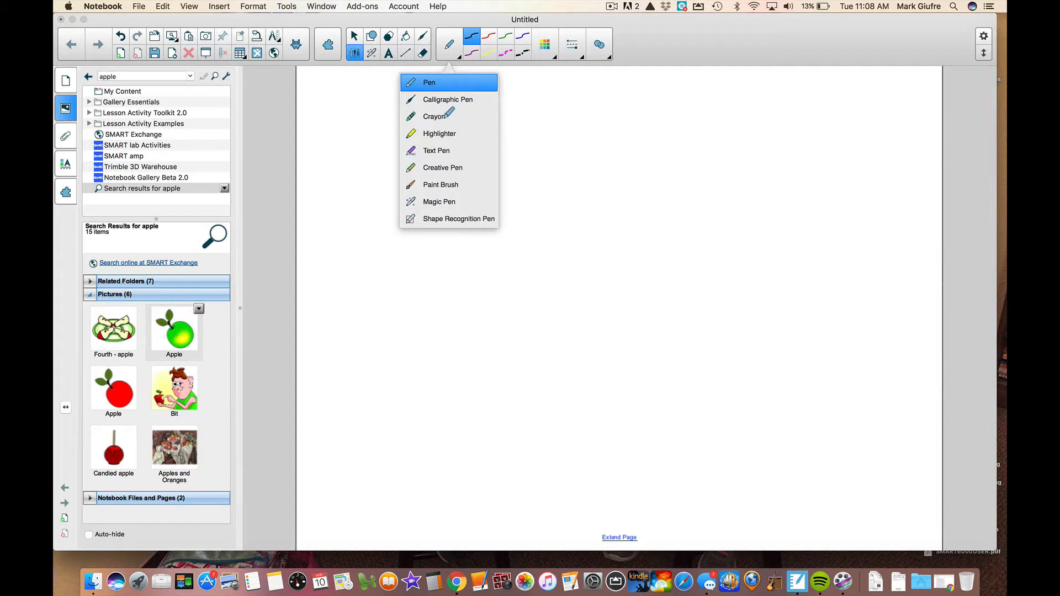
left_click(454, 200)
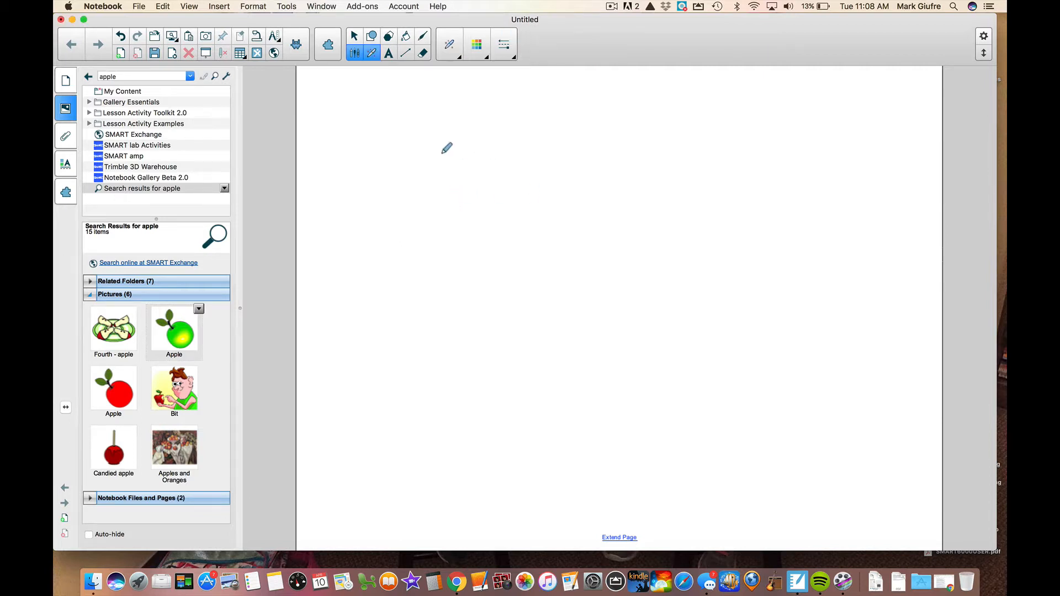
left_click_drag(441, 153, 434, 285)
left_click_drag(487, 159, 487, 270)
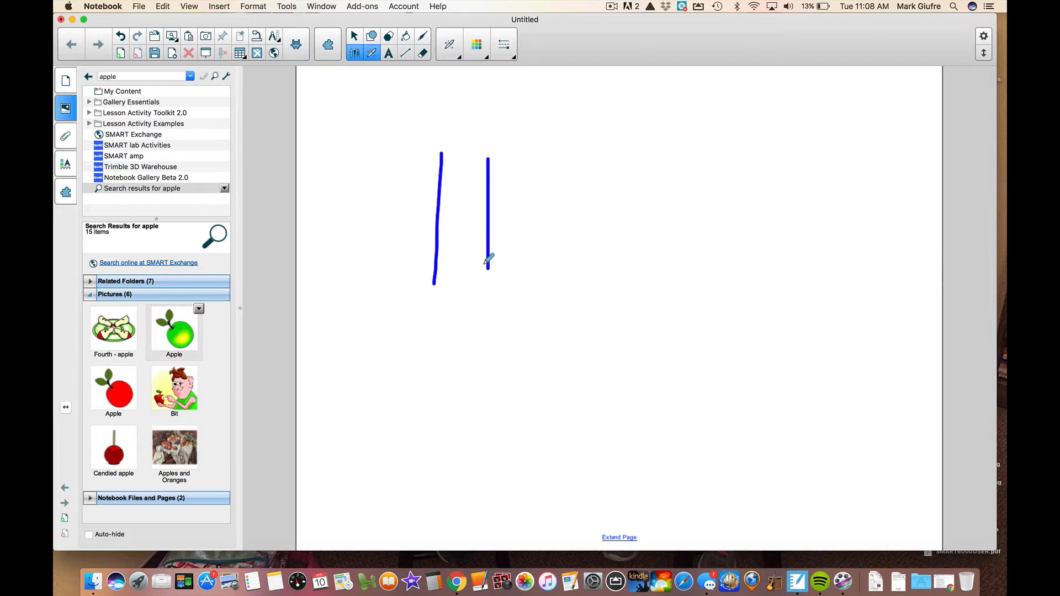
mouse_move(436, 222)
left_mouse_down()
mouse_move(499, 222)
mouse_move(512, 269)
left_mouse_up()
left_click_drag(519, 202, 516, 206)
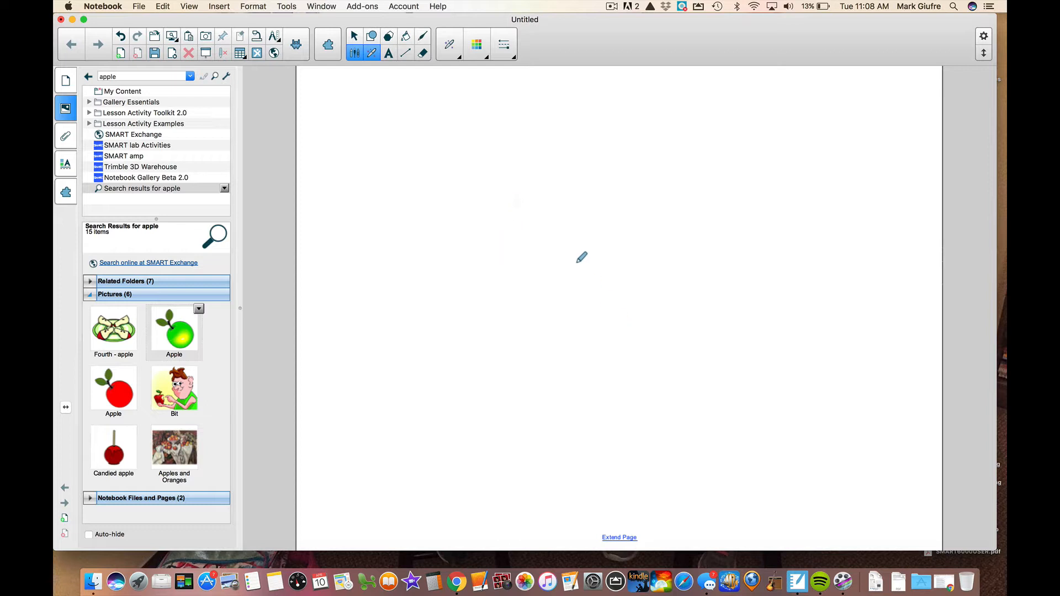
Step: Draw a large loop and a smaller circle with the Magic Pen to spotlight part of the page, and close the spotlight
mouse_move(593, 174)
left_mouse_down()
mouse_move(462, 298)
mouse_move(642, 204)
mouse_move(604, 169)
mouse_move(586, 176)
left_mouse_up()
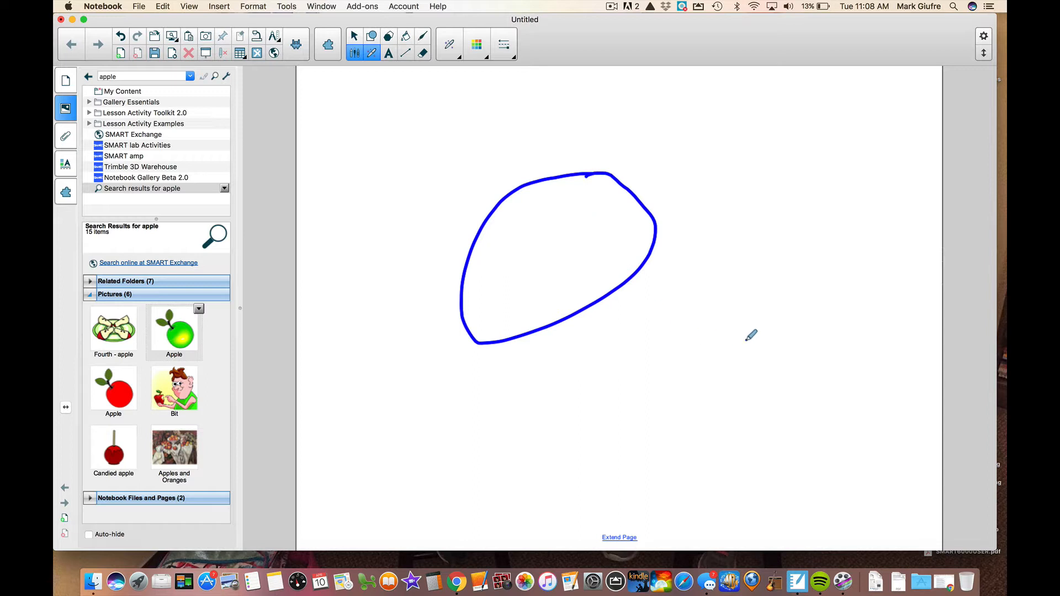
mouse_move(747, 340)
left_mouse_down()
mouse_move(737, 445)
mouse_move(783, 359)
mouse_move(752, 339)
left_mouse_up()
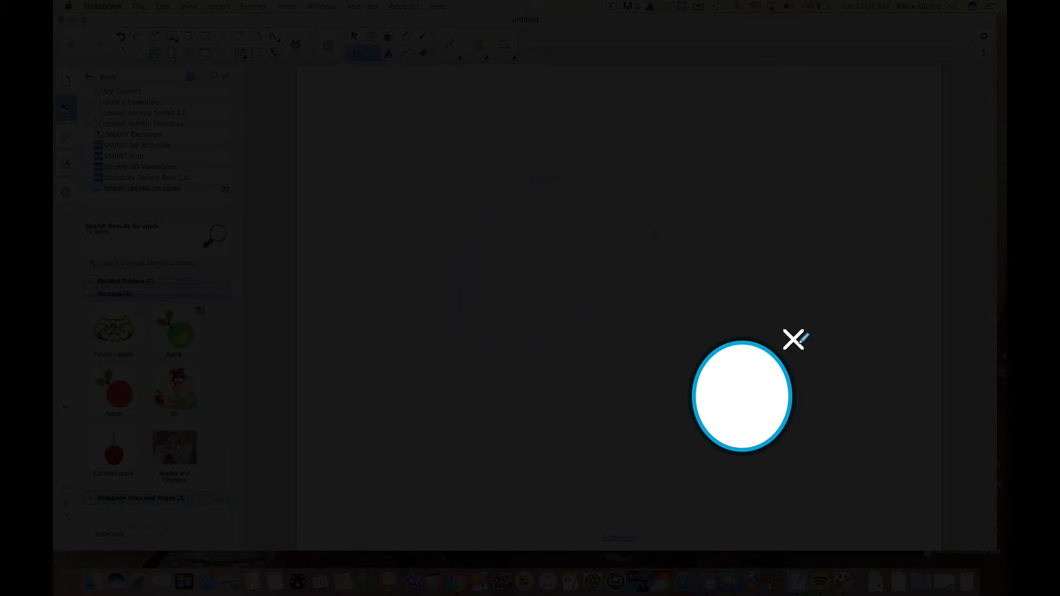
left_click(795, 338)
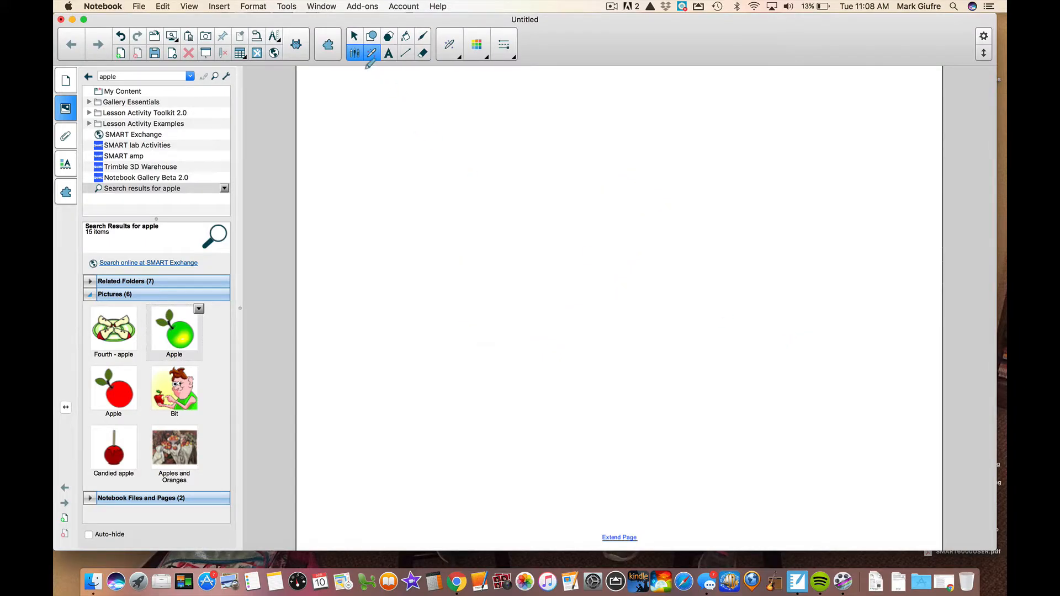
Step: Switch to the regular Pen with the red line style and draw two crossing curves on the page
left_click(450, 46)
left_click(436, 79)
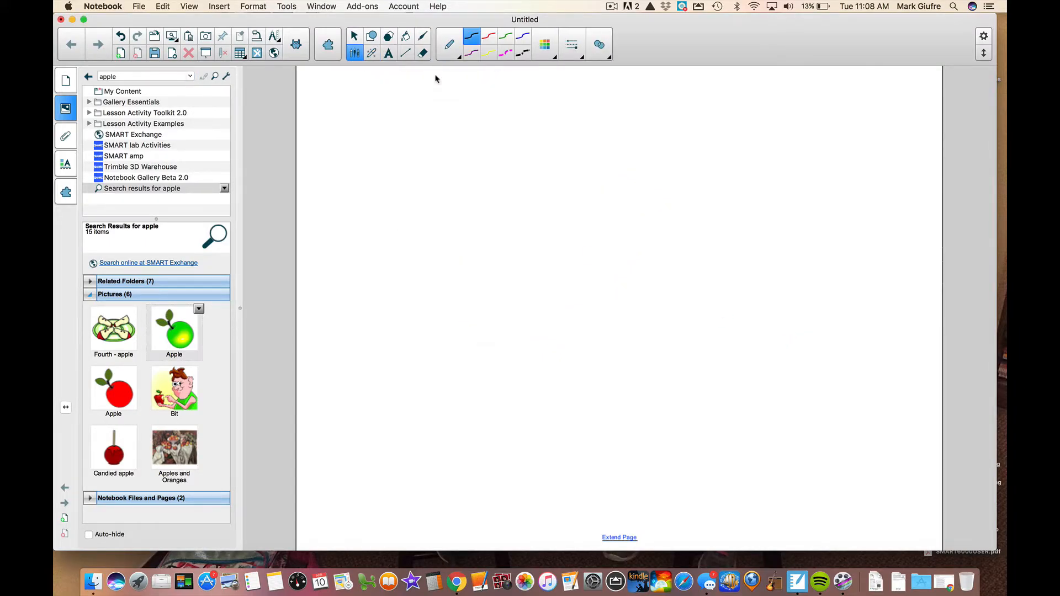
left_click(489, 37)
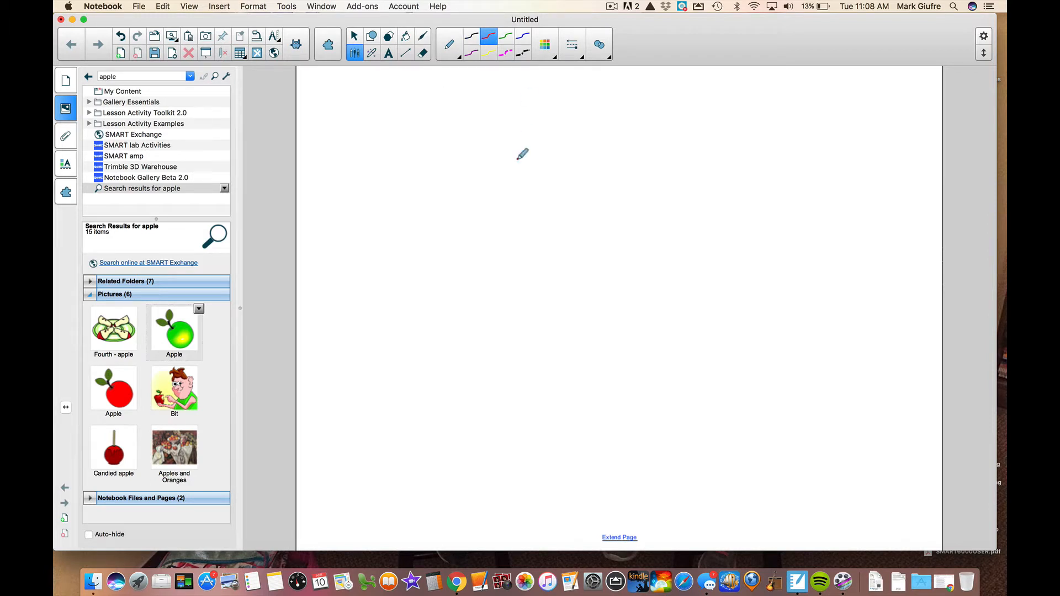
left_click_drag(518, 158, 653, 193)
left_click(553, 58)
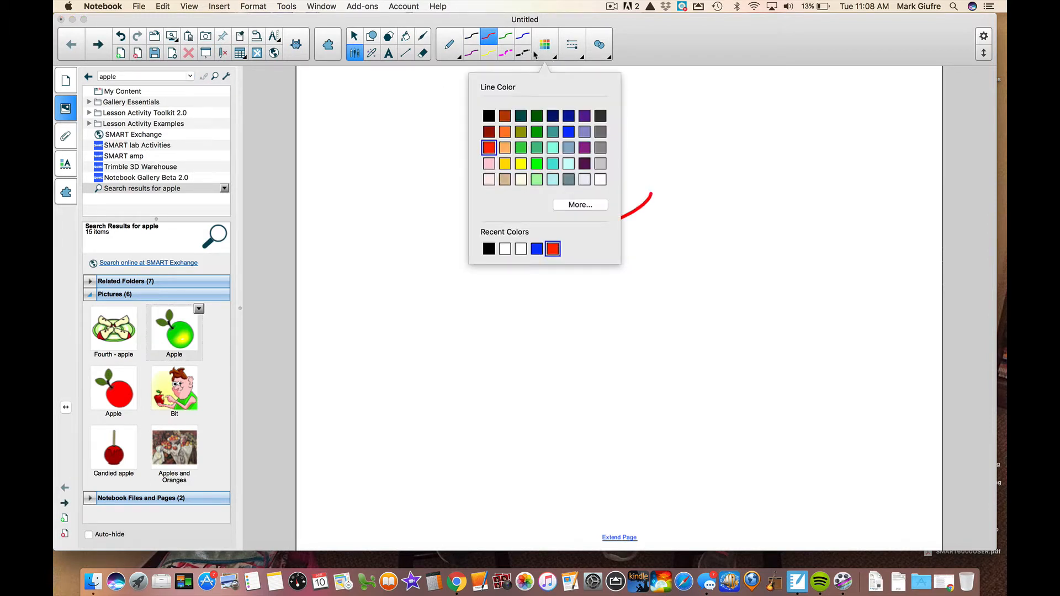
left_click(533, 54)
left_click_drag(489, 236, 680, 142)
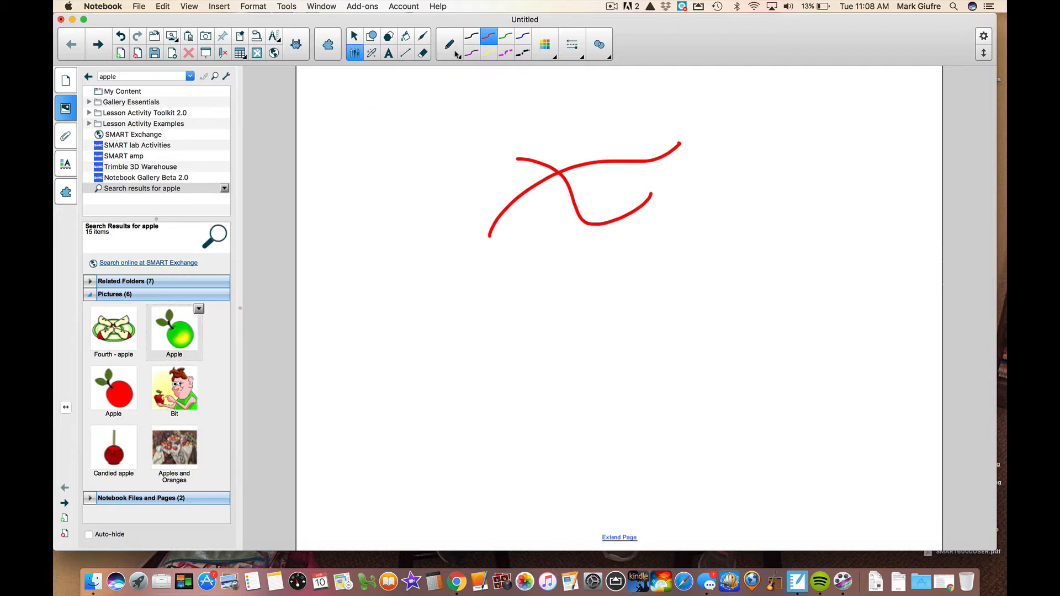
Step: Draw an angled rainbow-patterned stroke over the red curves with the Creative Pen
left_click(458, 56)
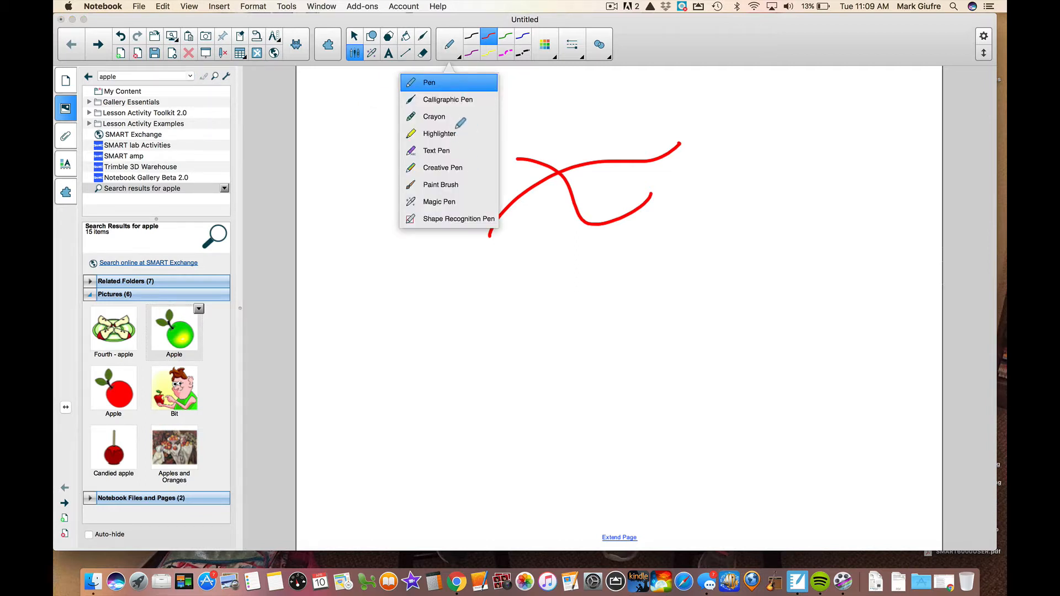
left_click(468, 169)
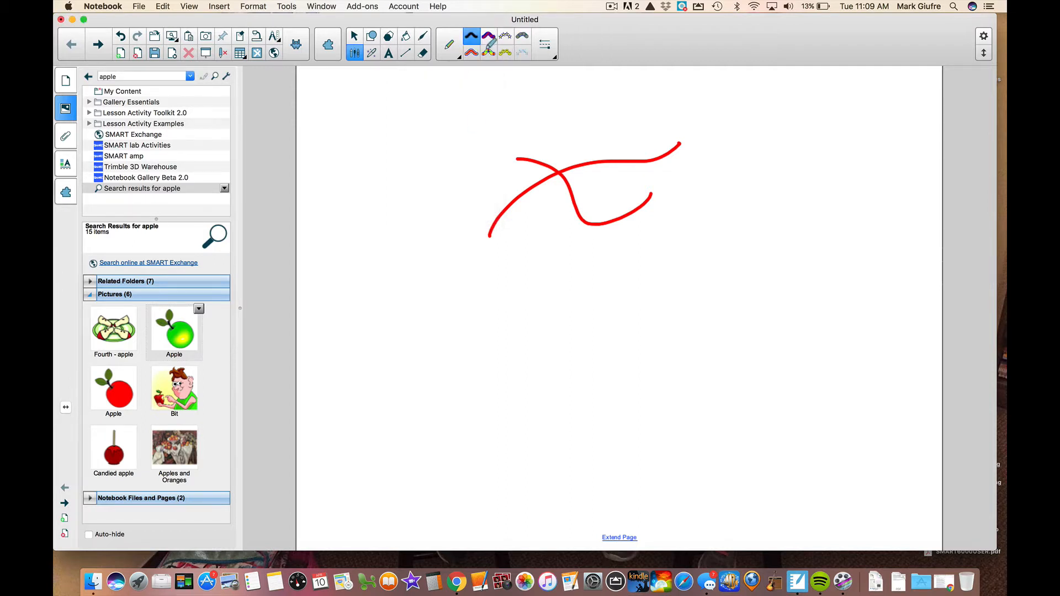
left_click(489, 53)
mouse_move(429, 145)
left_mouse_down()
mouse_move(633, 148)
mouse_move(560, 303)
left_mouse_up()
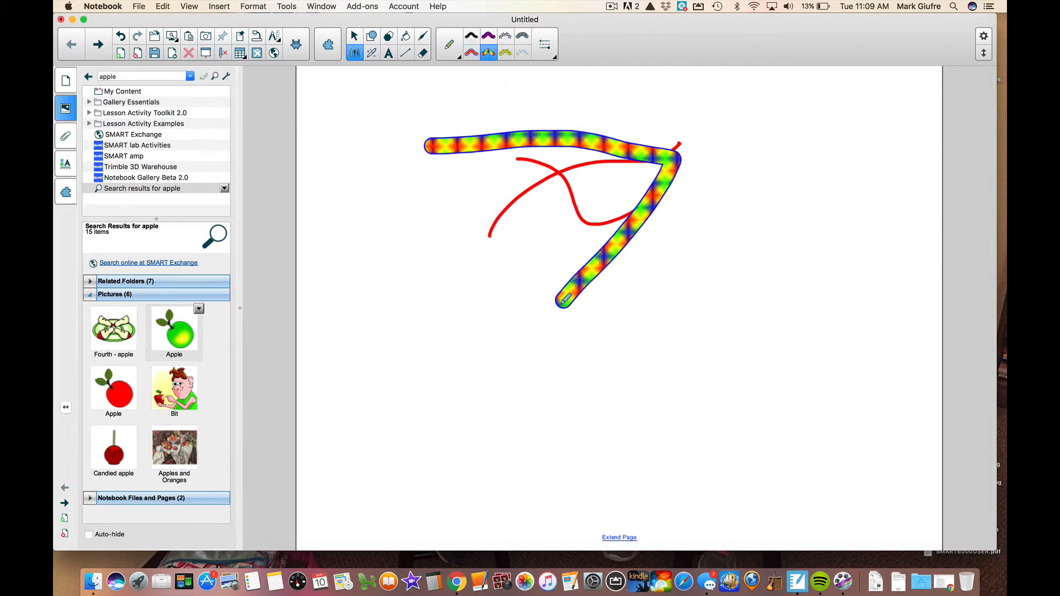
Step: Draw a smiley-face Creative Pen stroke around the rainbow stroke and the red curves
left_click(505, 52)
left_click_drag(483, 110, 727, 117)
left_click_drag(719, 186, 445, 263)
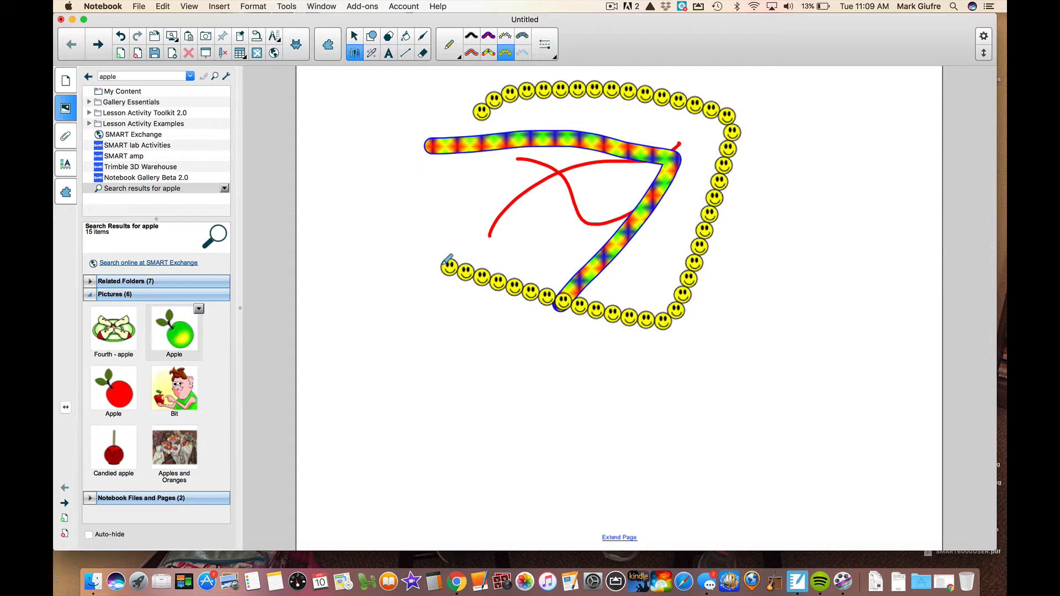
Step: Erase all the pen strokes on the page with the largest eraser
left_click(423, 52)
left_click(498, 48)
mouse_move(486, 102)
left_mouse_down()
mouse_move(611, 118)
mouse_move(670, 151)
mouse_move(601, 291)
mouse_move(435, 207)
mouse_move(639, 199)
left_mouse_up()
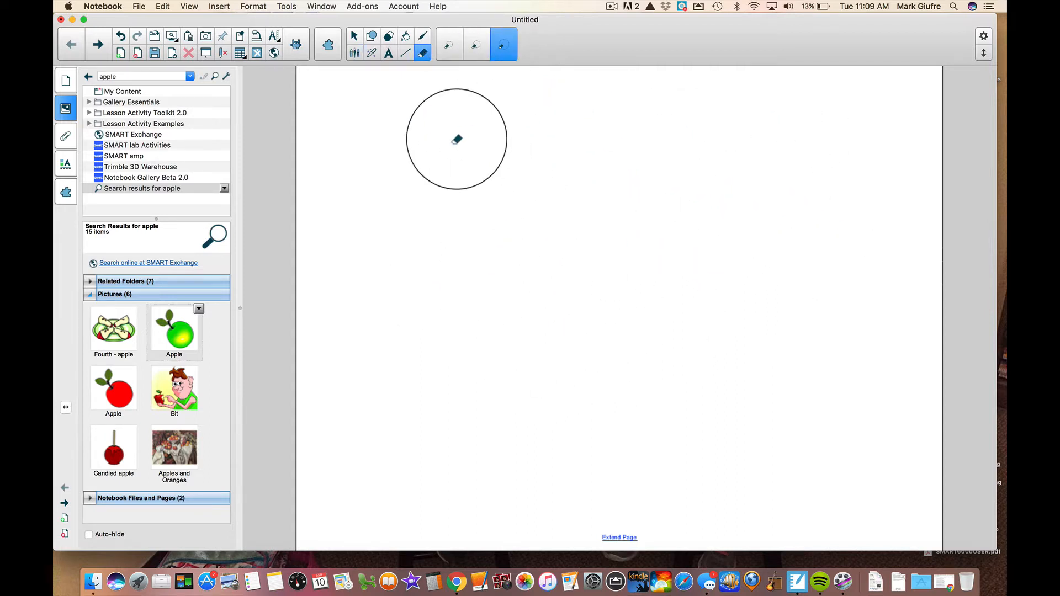
Step: Add a text object reading "test" in the upper part of the page
left_click(388, 55)
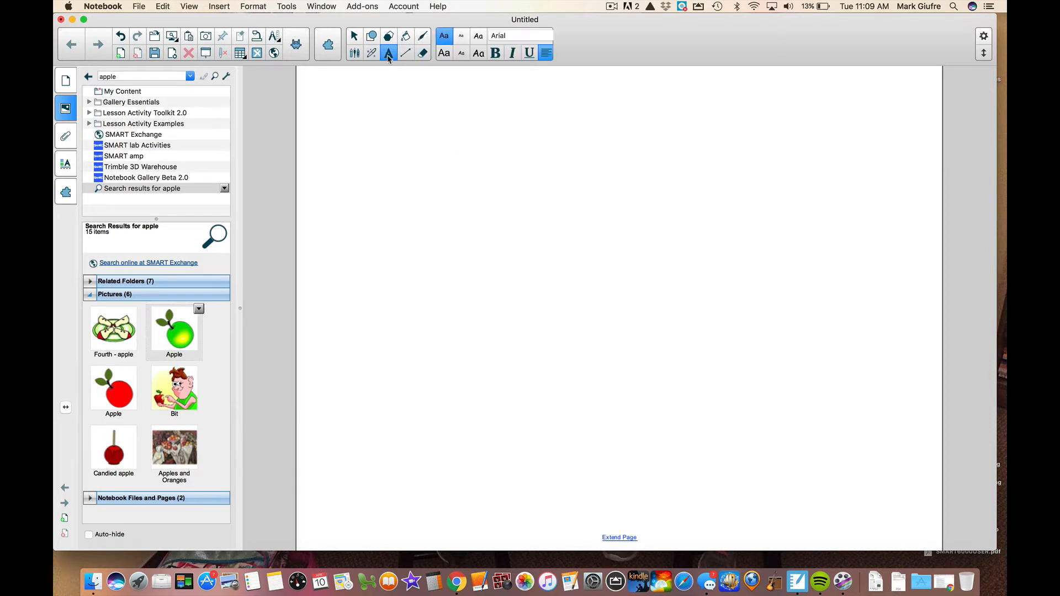
left_click(481, 165)
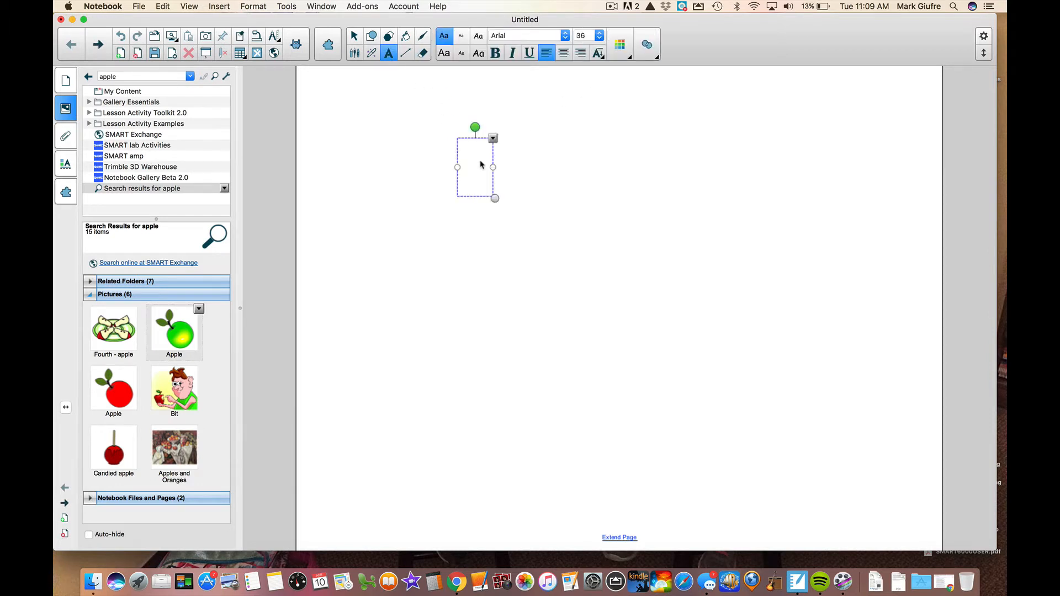
type("test")
left_click(547, 190)
Step: Set the font size of the whole word "test" to 72
left_click(484, 168)
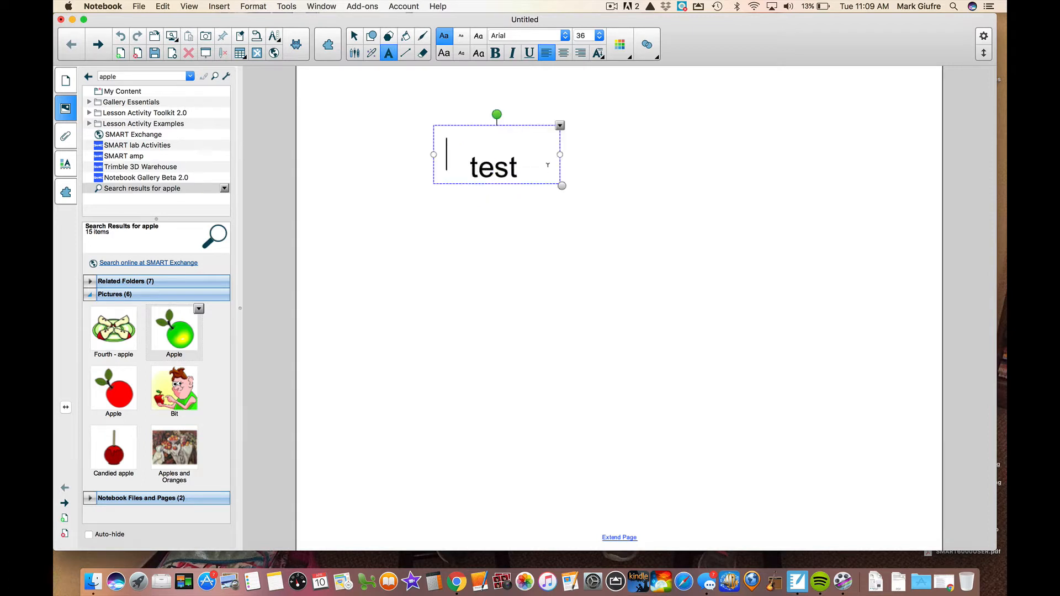
left_click(584, 193)
double_click(512, 165)
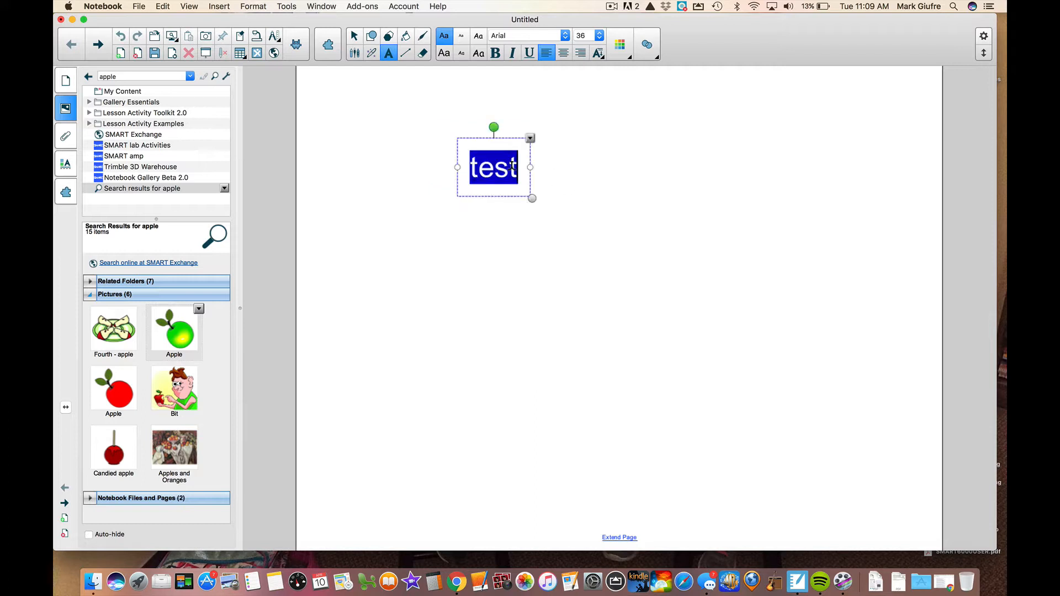
left_click(599, 36)
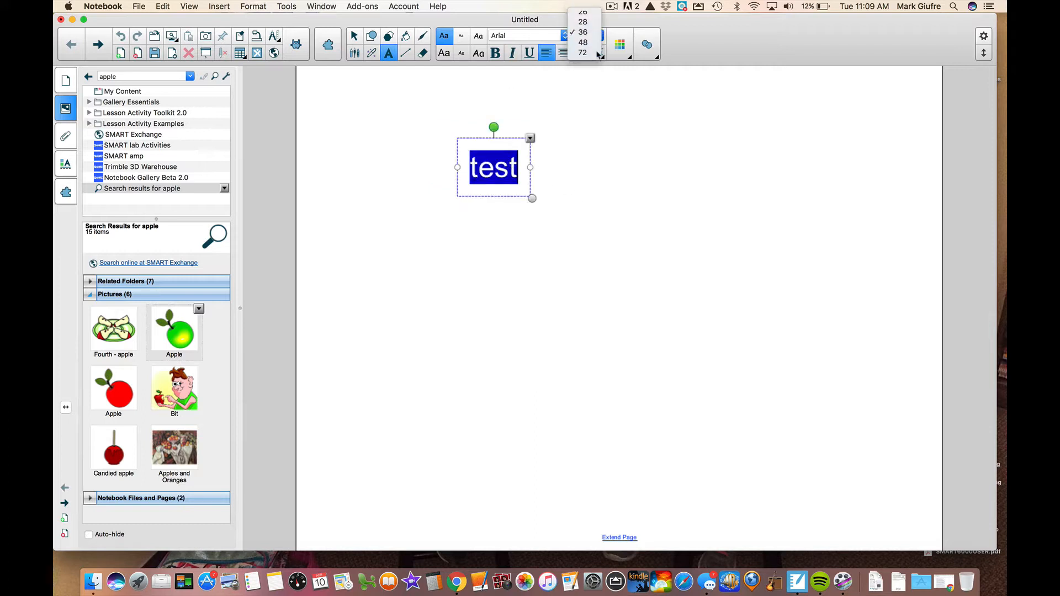
left_click(599, 54)
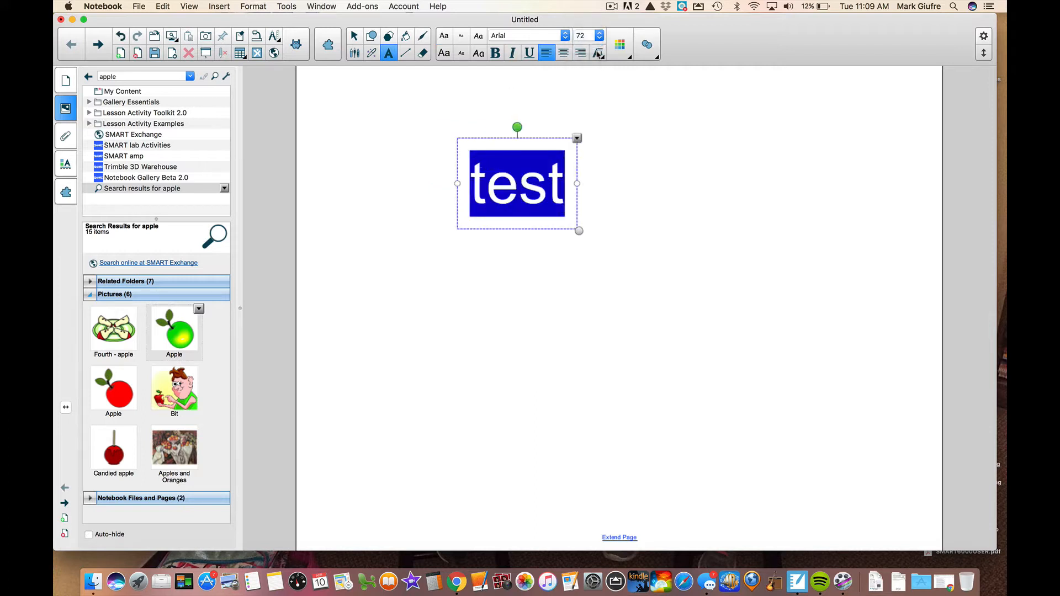
Step: Colour the word "test" dark green and deselect its text object
left_click(630, 56)
left_click(509, 104)
left_click(517, 183)
left_click(671, 220)
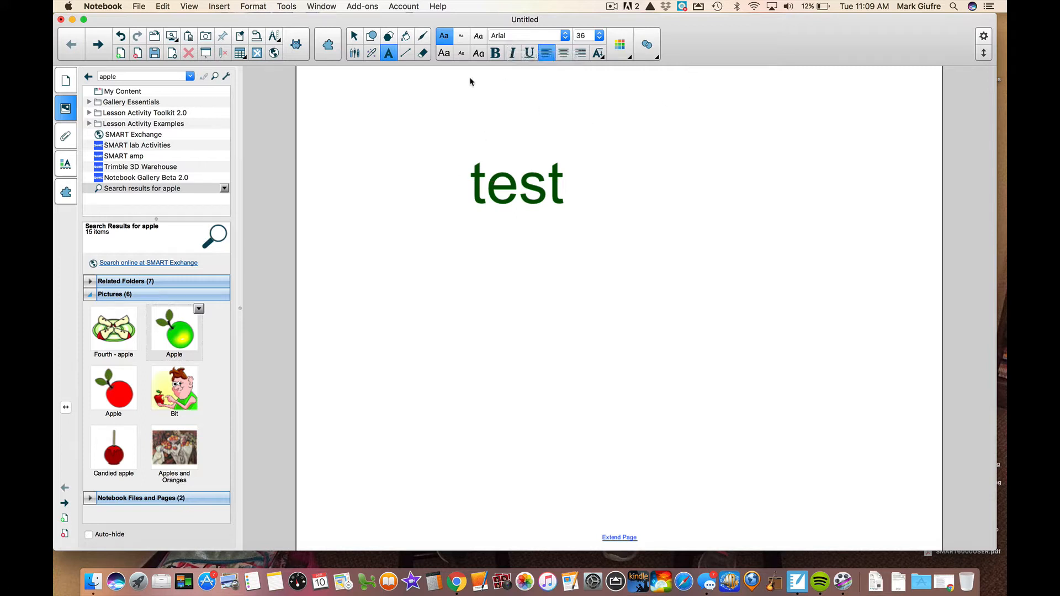
Step: Delete the green word "test" so that its text object disappears from the page
left_click(505, 179)
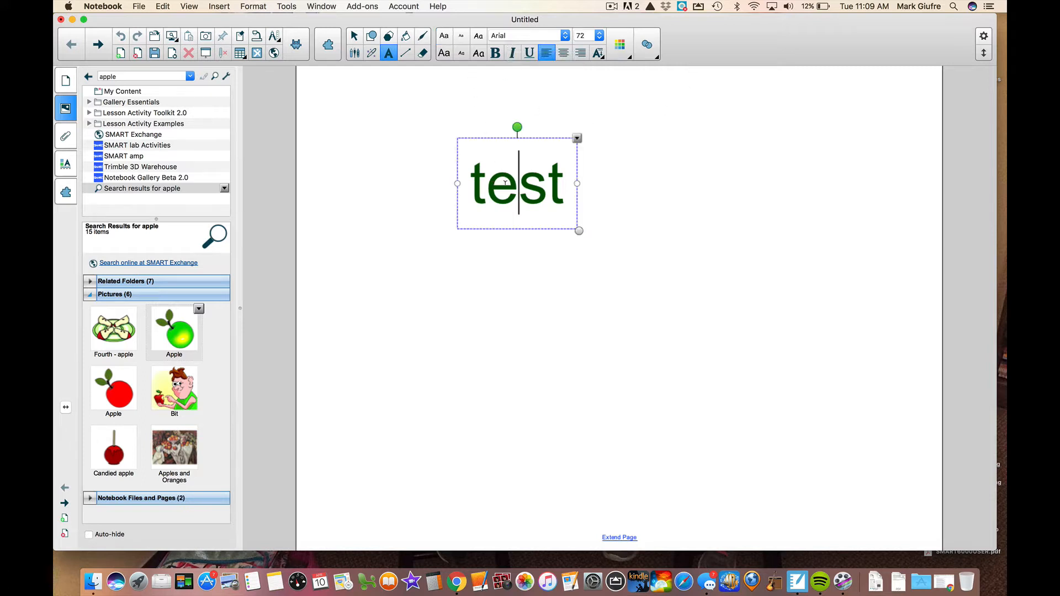
left_click(576, 139)
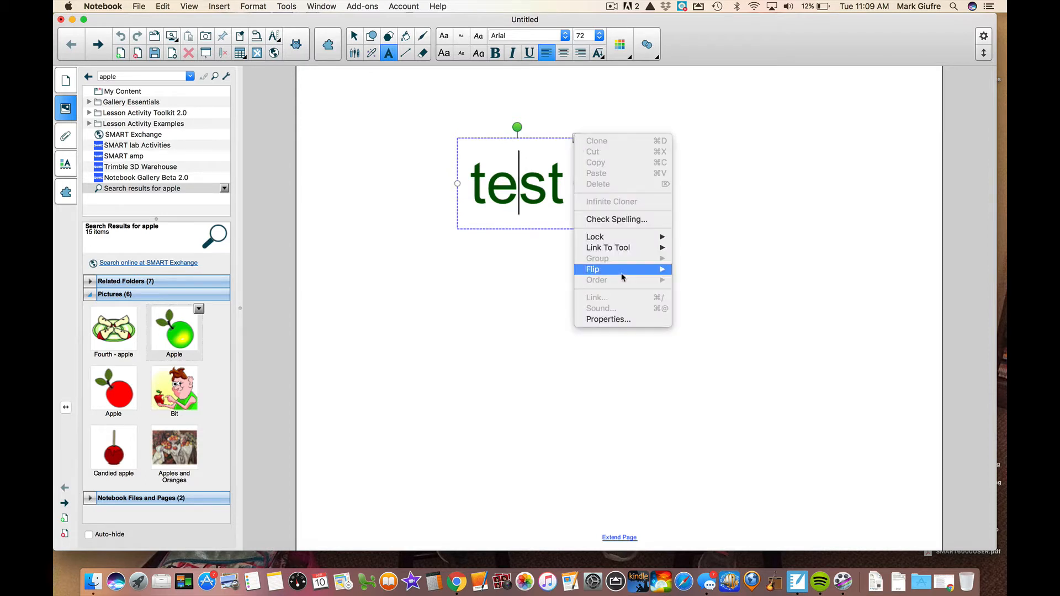
mouse_move(622, 274)
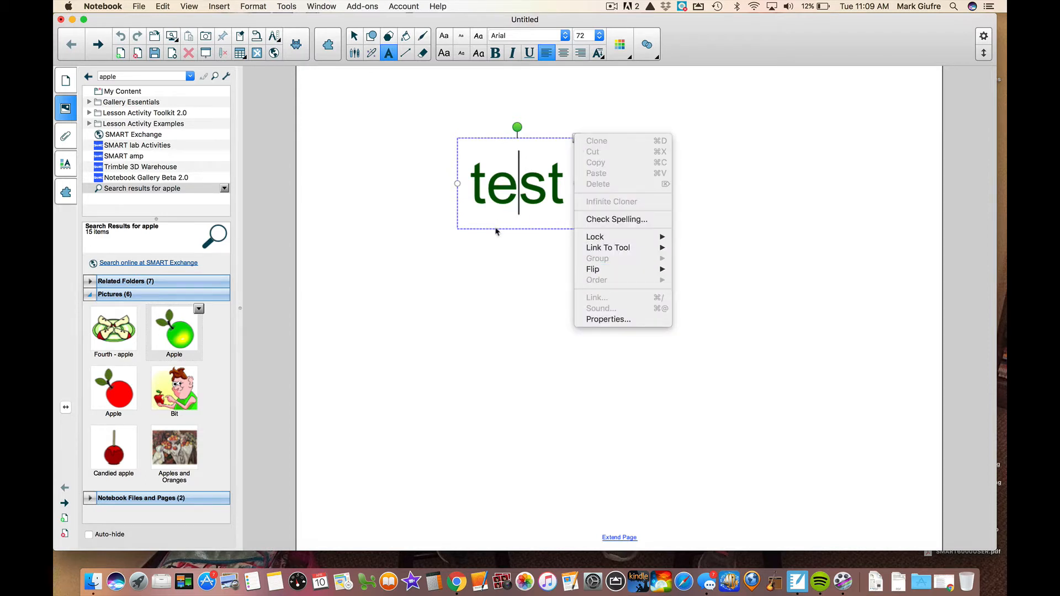
double_click(522, 194)
key("BackSpace")
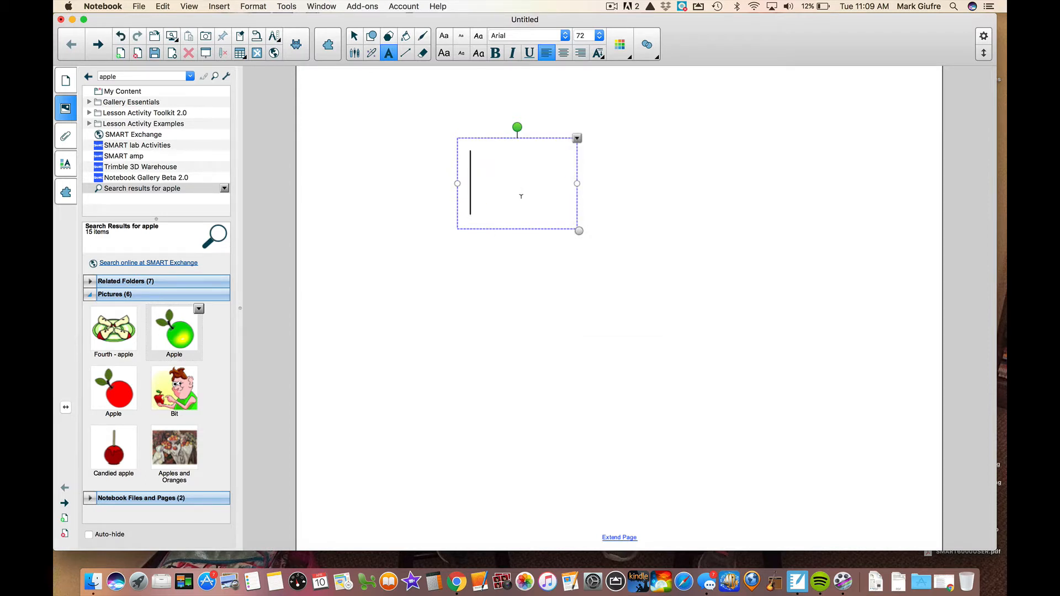
left_click(401, 249)
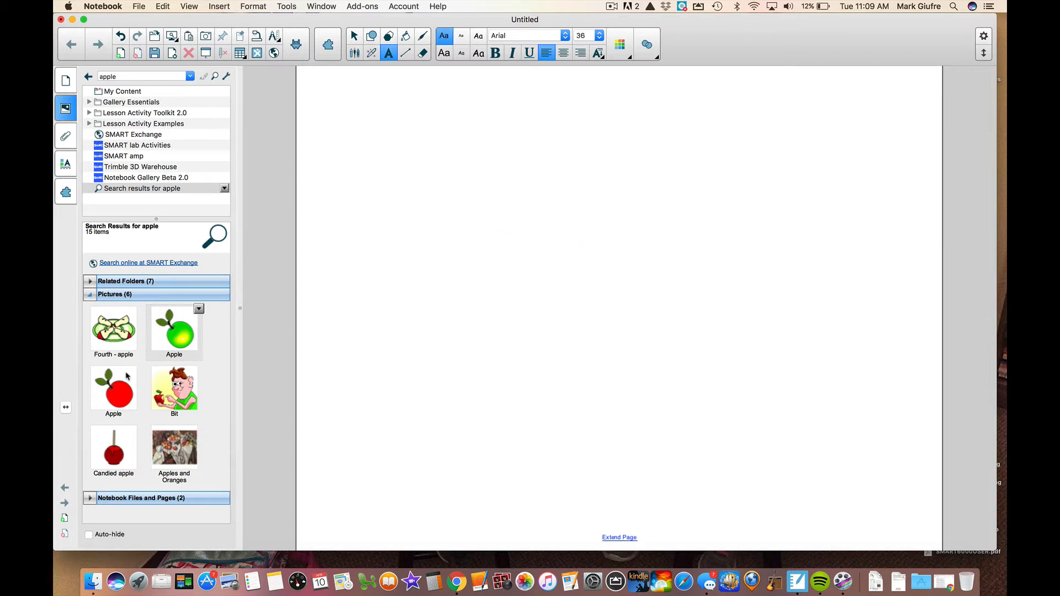
Step: Place the red apple picture from the gallery in the upper middle of the page and enlarge it slightly
left_click_drag(127, 376, 540, 246)
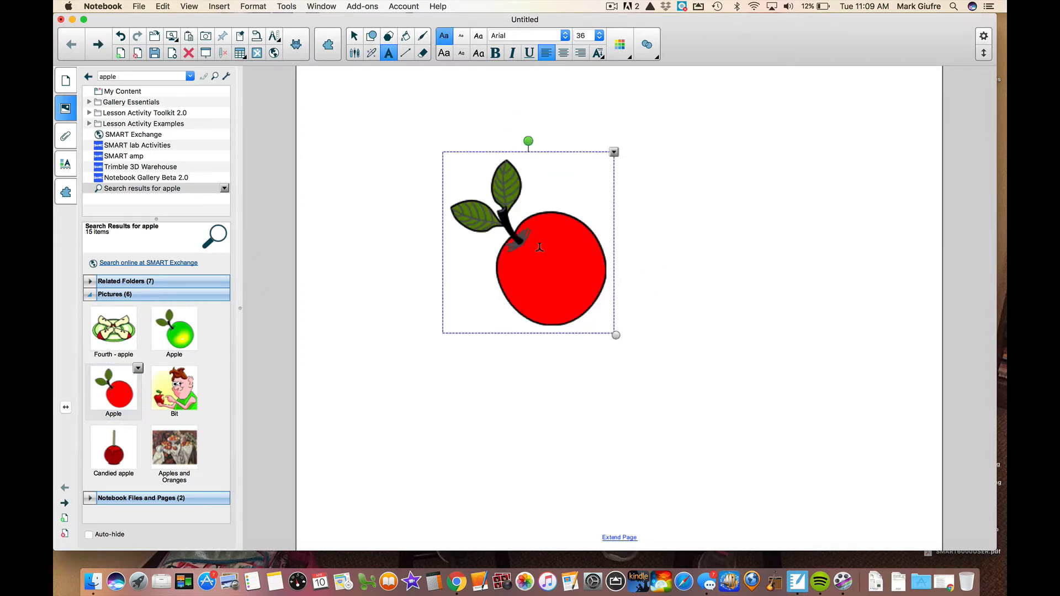
left_click(386, 236)
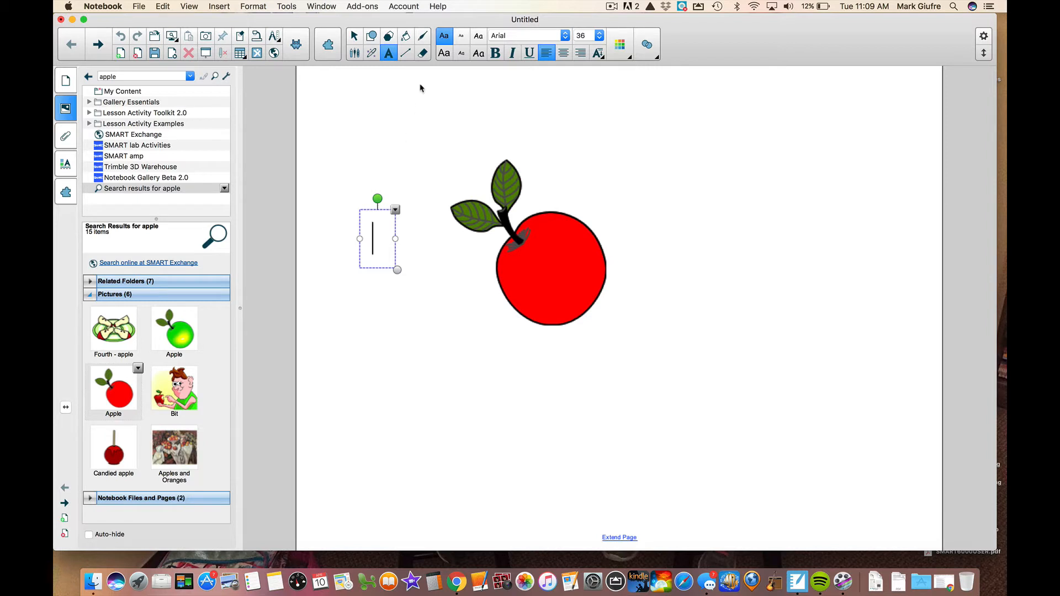
left_click(352, 36)
left_click(565, 279)
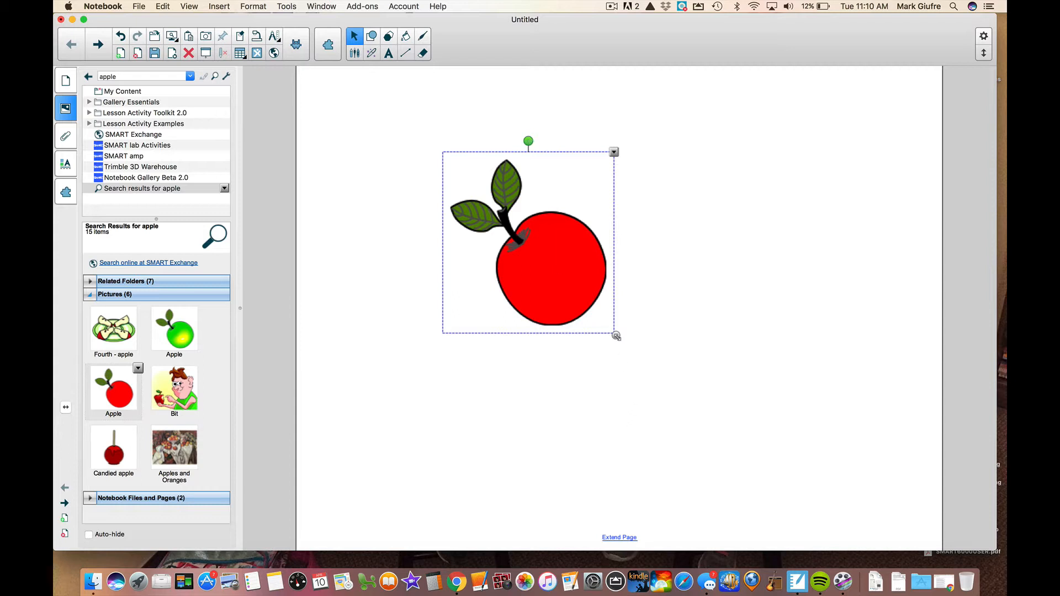
left_click_drag(616, 335, 641, 310)
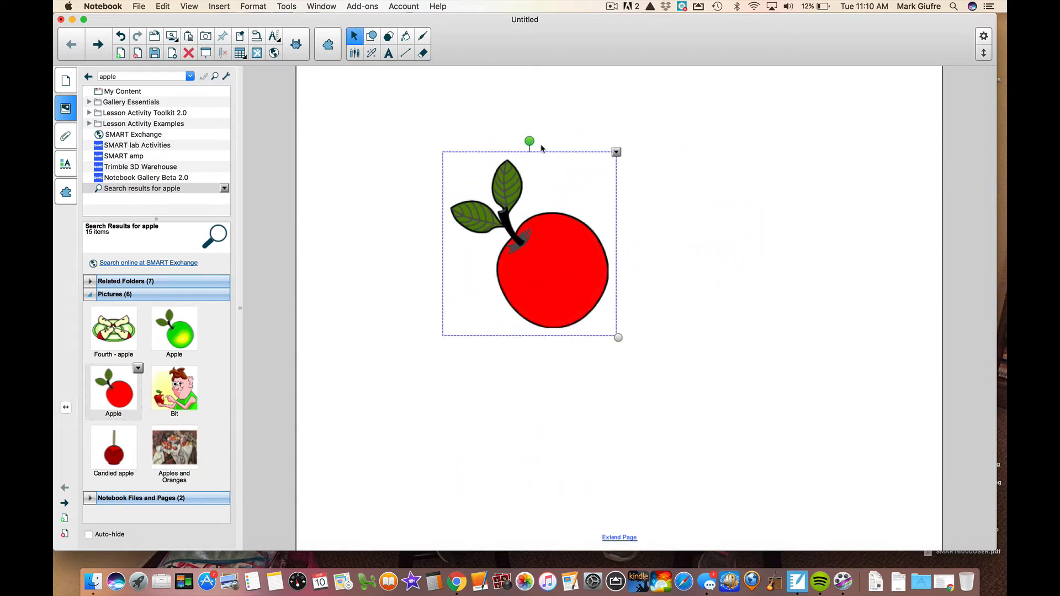
mouse_move(528, 142)
left_mouse_down()
mouse_move(549, 142)
mouse_move(530, 143)
left_mouse_up()
Step: Make the red apple an Infinite Cloner and pull six copies out of it around the page
left_click(616, 152)
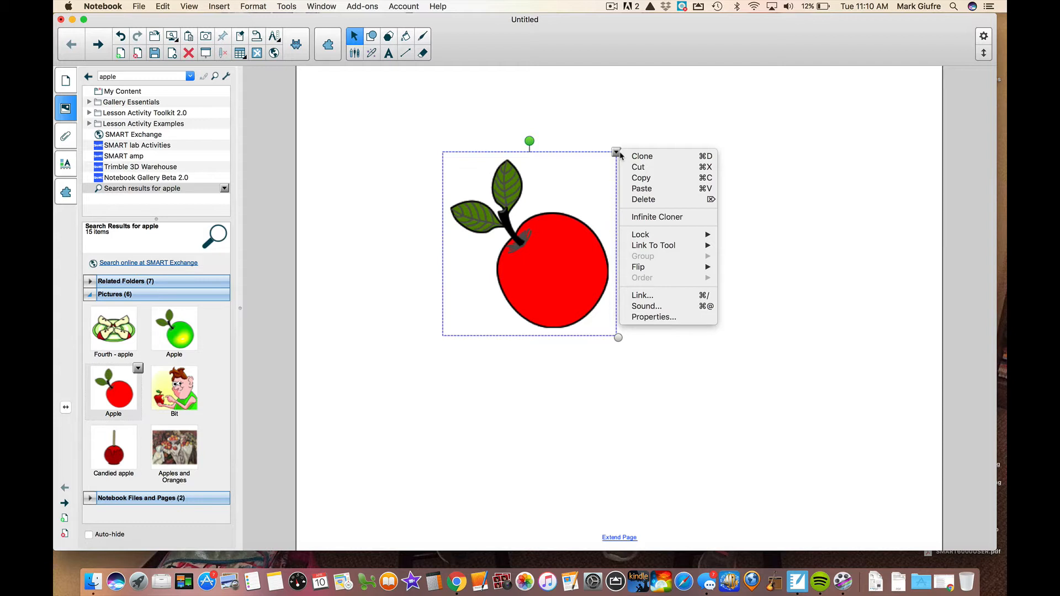
left_click(672, 218)
left_click_drag(552, 255, 705, 187)
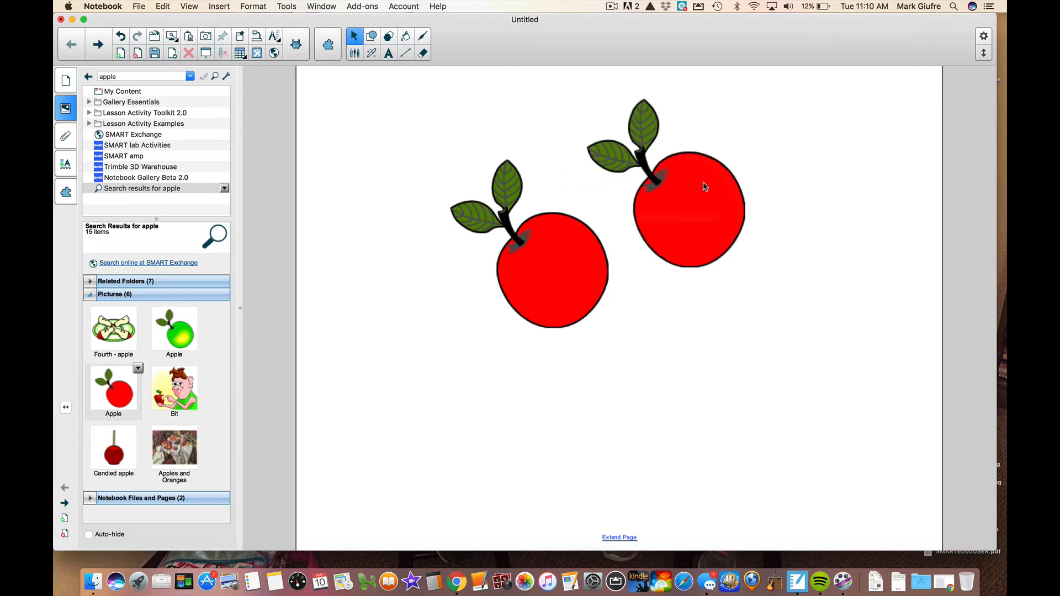
left_click_drag(583, 277, 749, 347)
left_click_drag(579, 303, 648, 425)
left_click_drag(554, 261, 415, 167)
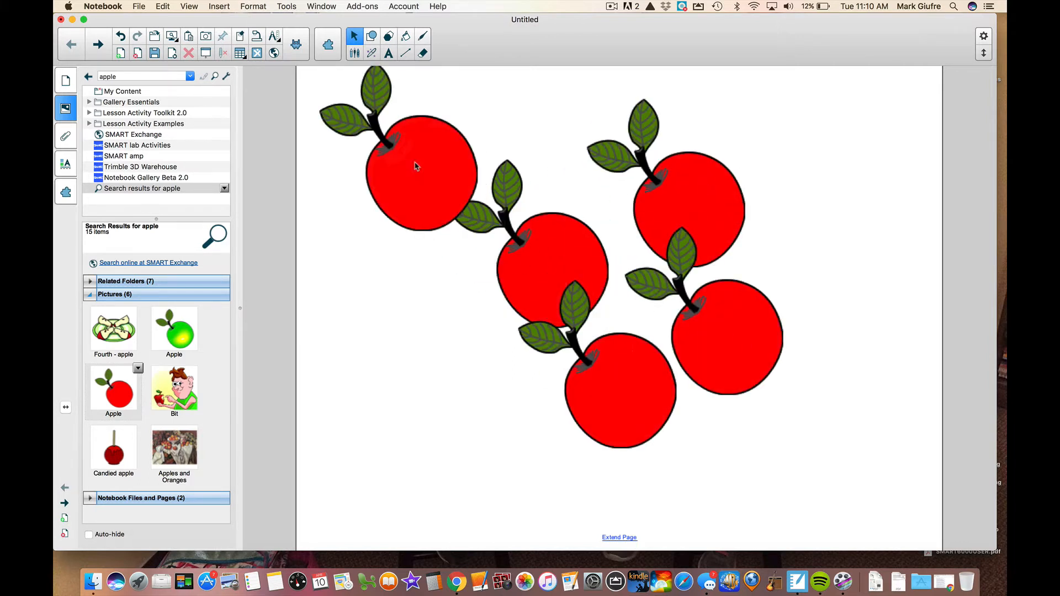
left_click(582, 312)
left_click_drag(550, 263, 523, 159)
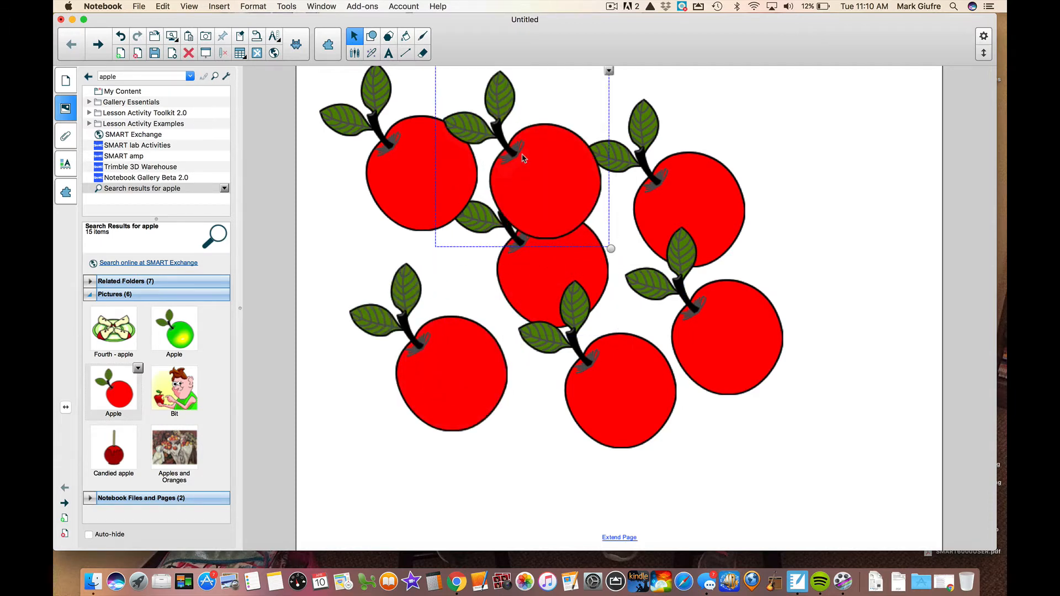
Step: Examine the lock and order options available for the upper-middle red apple copy
left_click(609, 71)
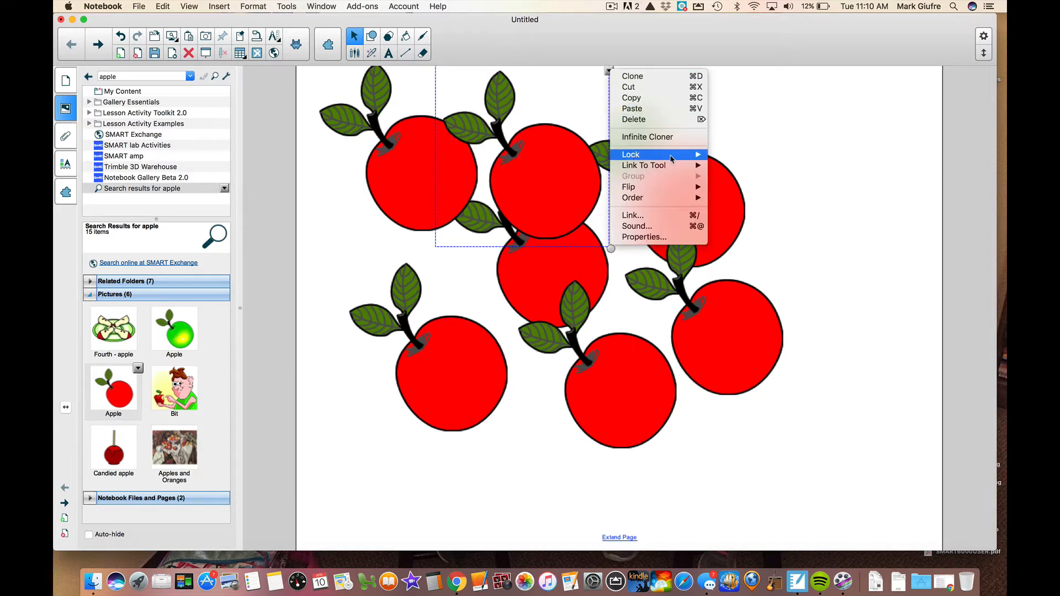
mouse_move(671, 158)
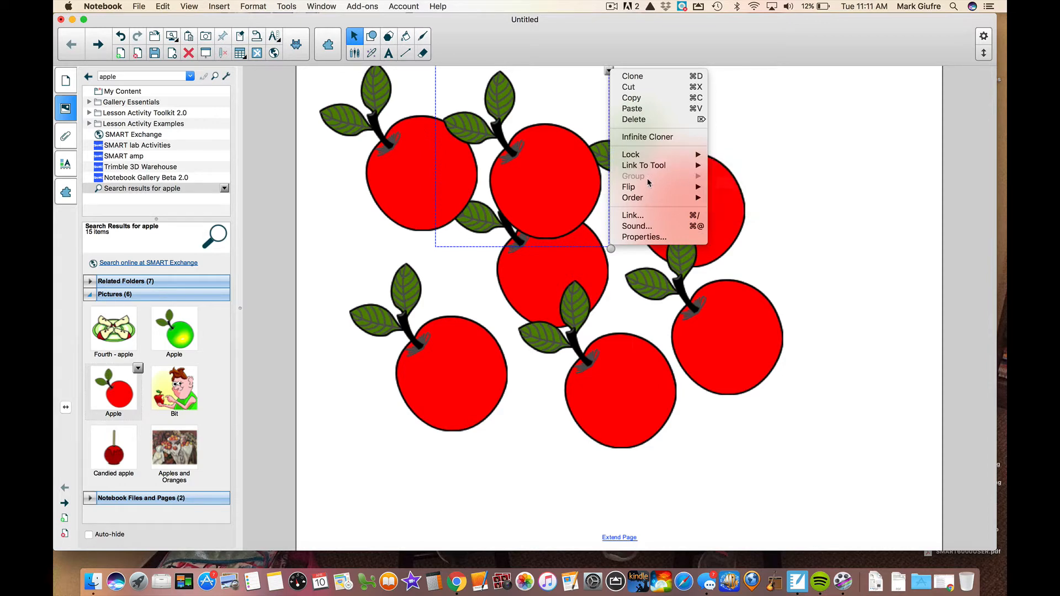
mouse_move(638, 199)
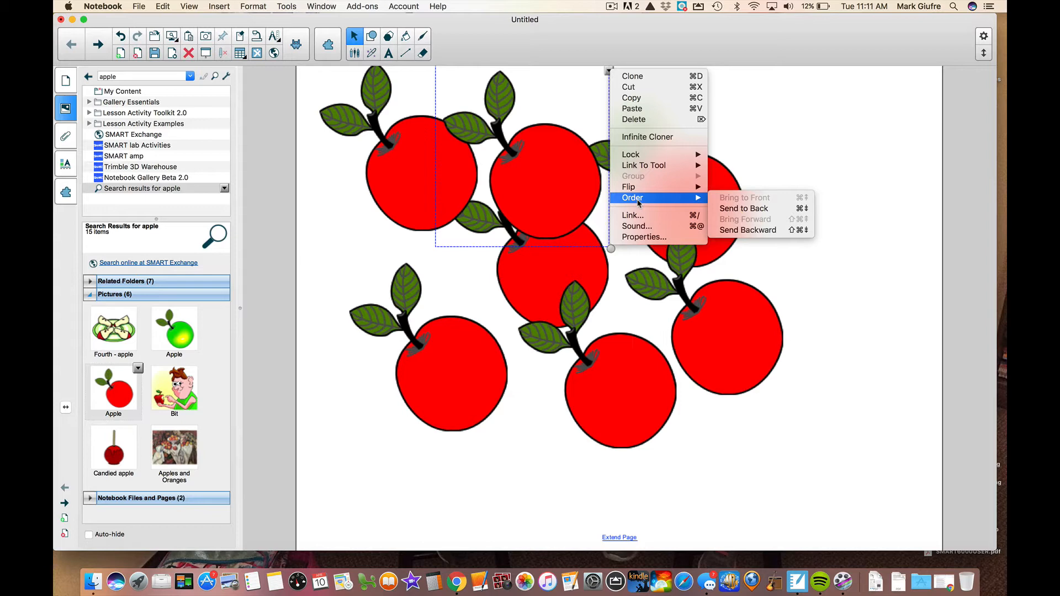
left_click(194, 351)
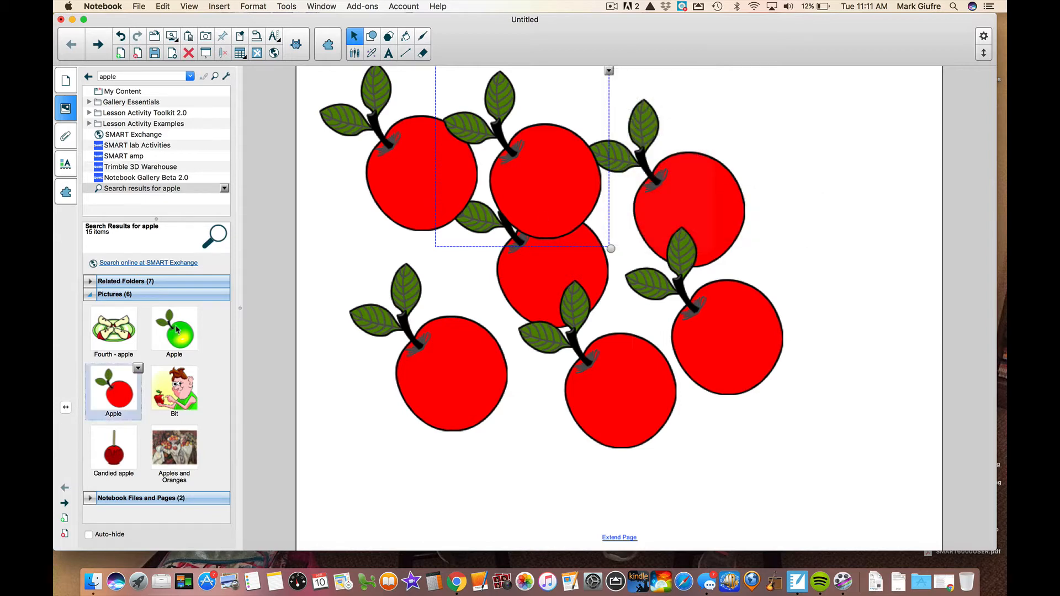
left_click(470, 284)
Step: Place the green apple picture over the upper-middle red apple, sent to the back, and move that red apple down to uncover it
mouse_move(178, 338)
left_mouse_down()
mouse_move(555, 243)
mouse_move(558, 251)
mouse_move(542, 169)
mouse_move(553, 178)
mouse_move(533, 169)
mouse_move(534, 182)
left_mouse_up()
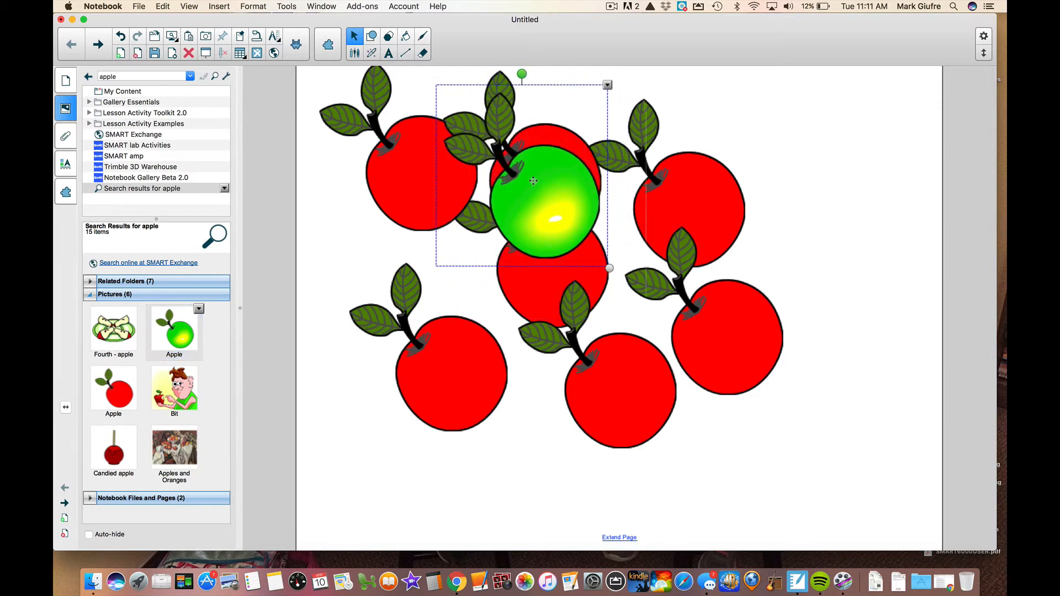
left_click(607, 85)
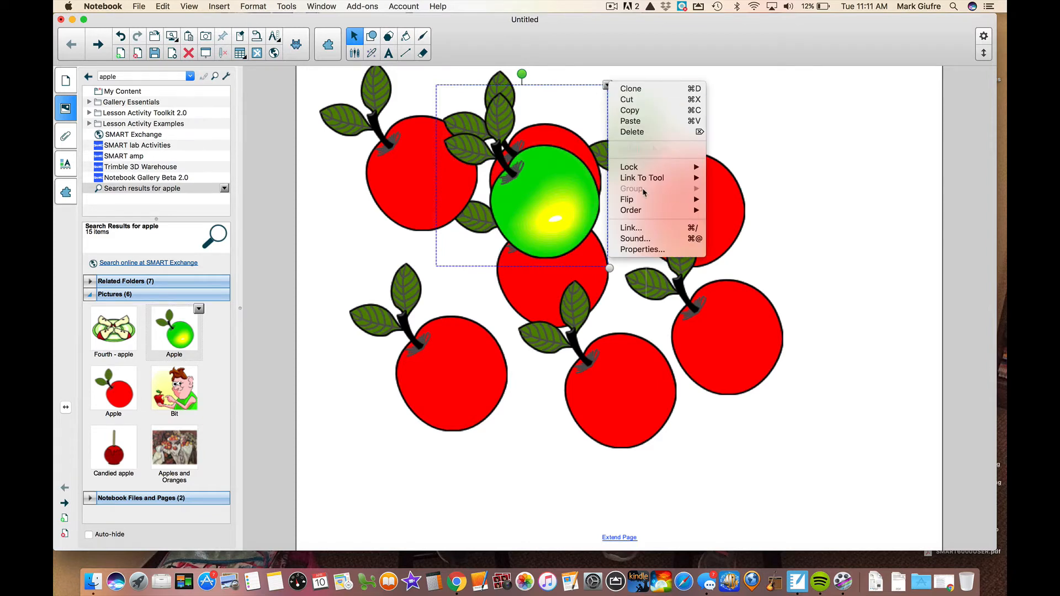
mouse_move(660, 214)
left_click(756, 221)
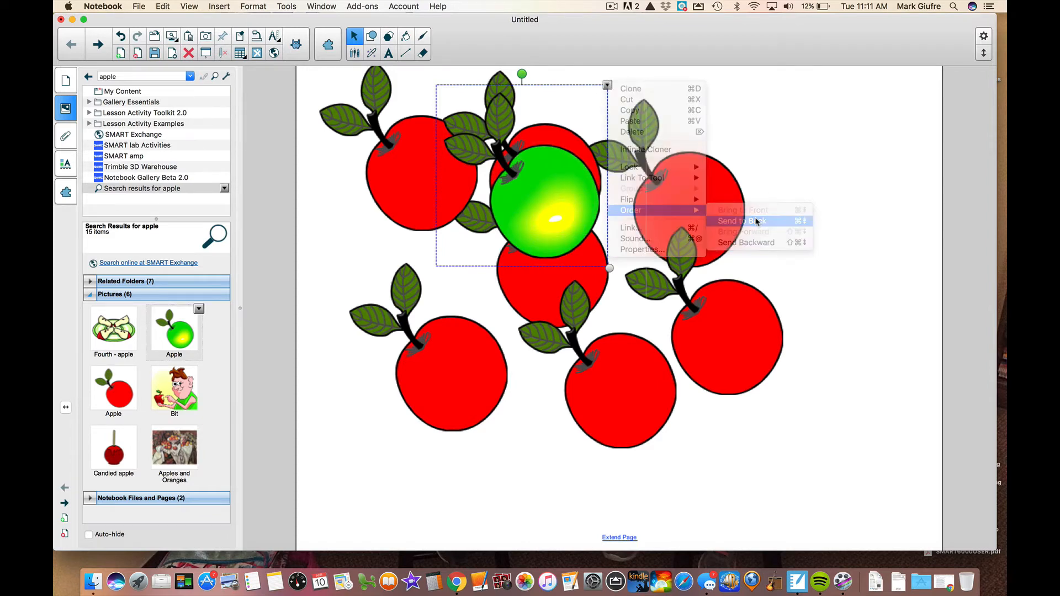
left_click_drag(568, 179, 579, 249)
Step: Review the link settings and link target types for the moved red apple without inserting a link
left_click(614, 124)
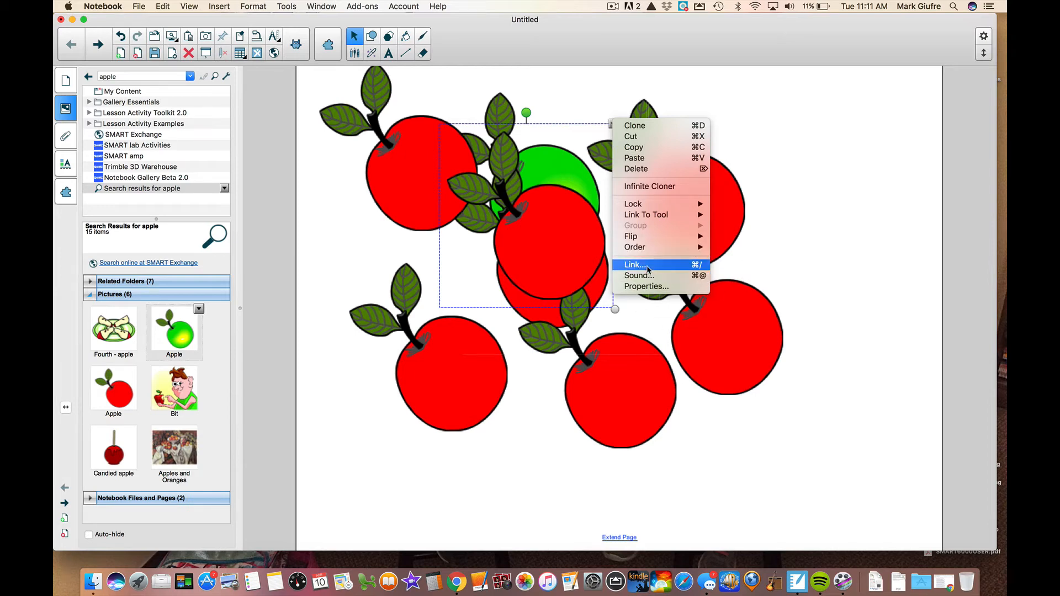
left_click(648, 269)
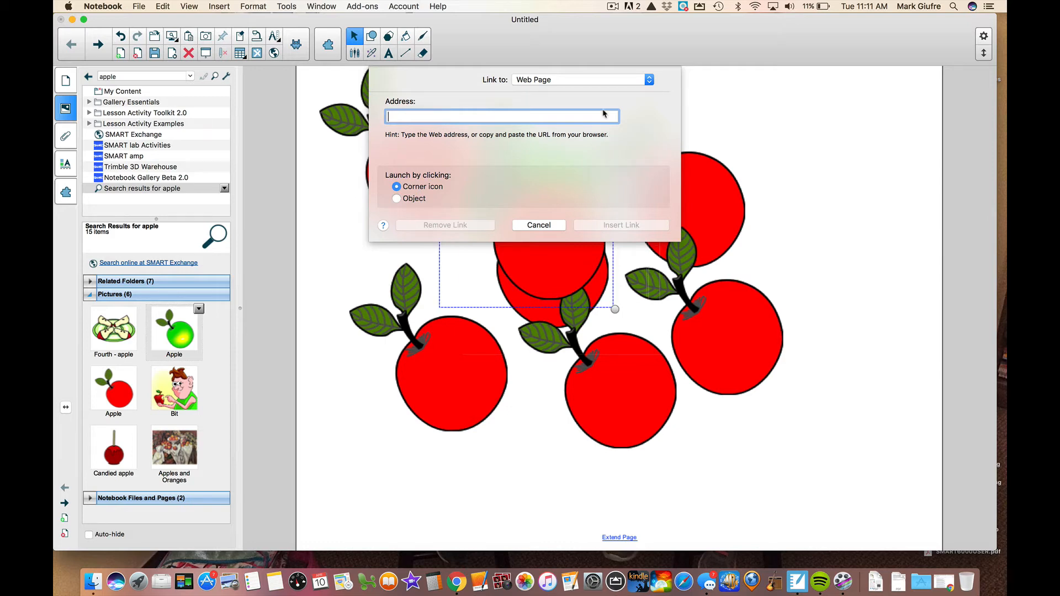
left_click(600, 82)
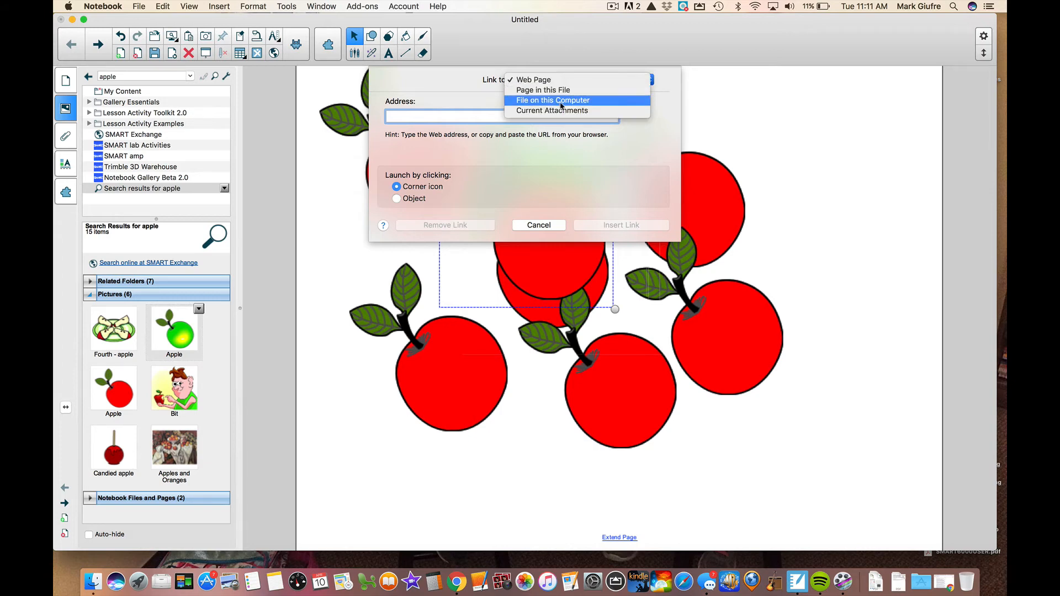
left_click(475, 173)
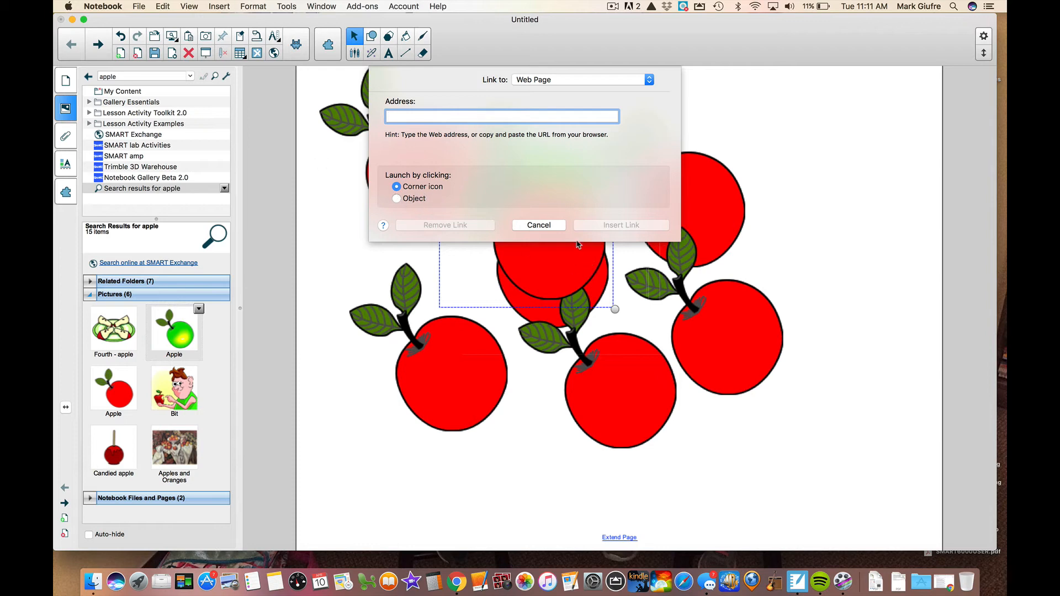
left_click(549, 226)
Step: Review the sound file, recording and playback options for the same red apple without attaching a sound
left_click(612, 124)
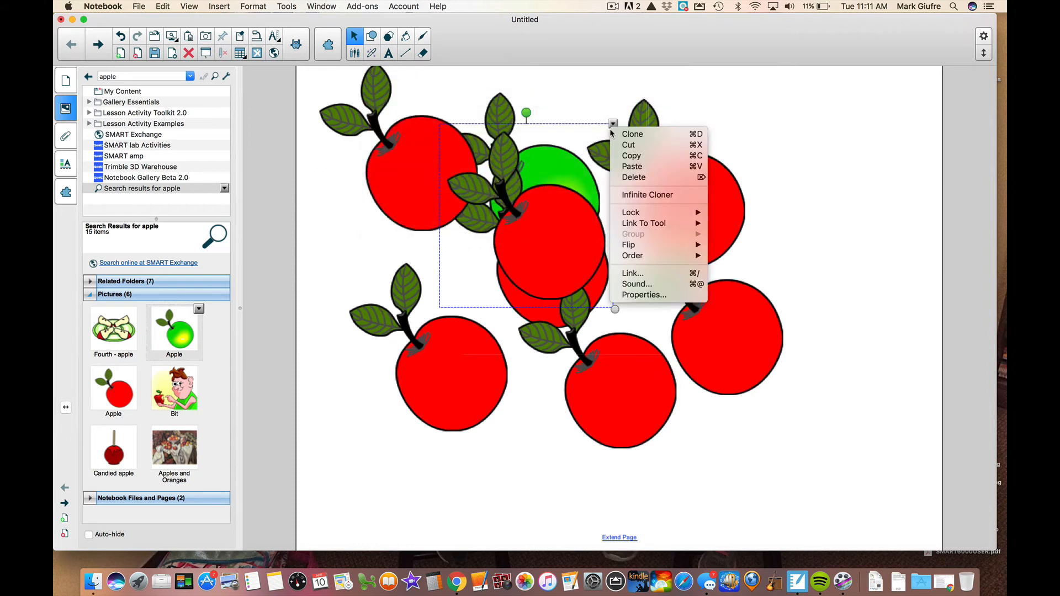
left_click(667, 285)
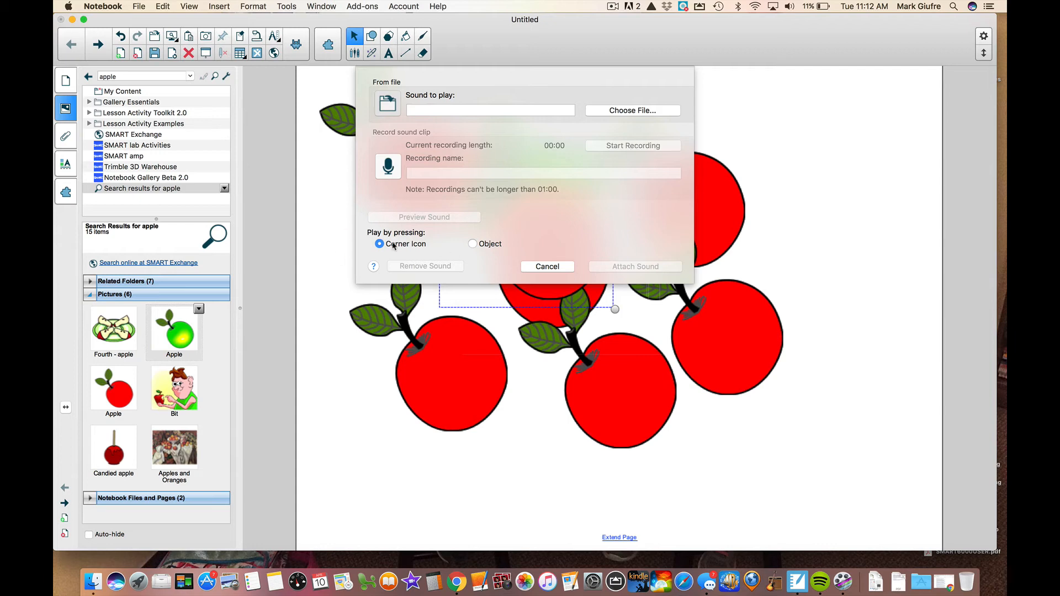
left_click(548, 267)
Step: Open the red apple's properties and examine its fill effects and object animation settings
left_click(613, 124)
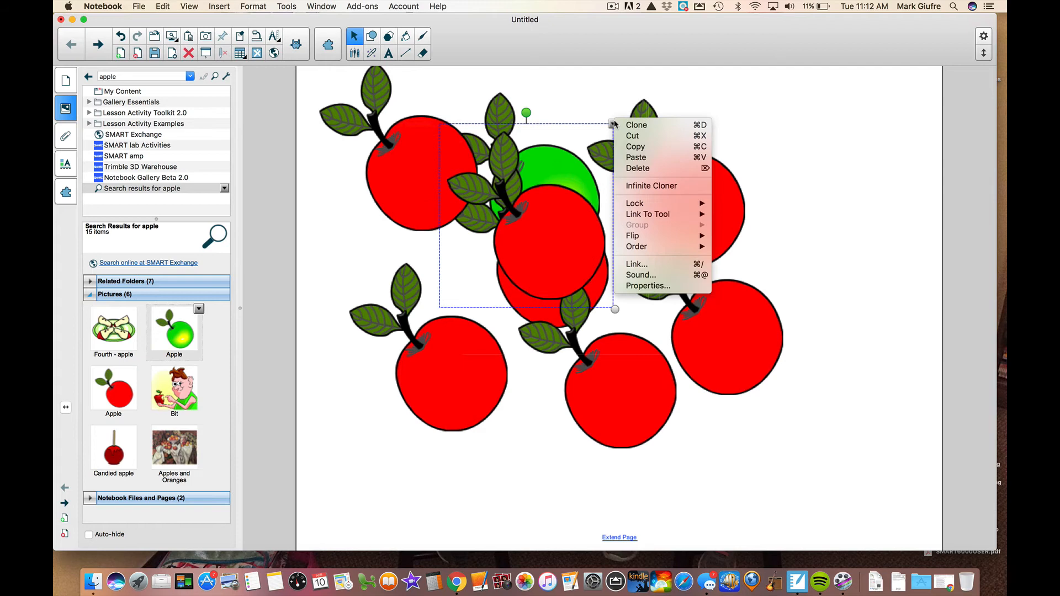
left_click(657, 286)
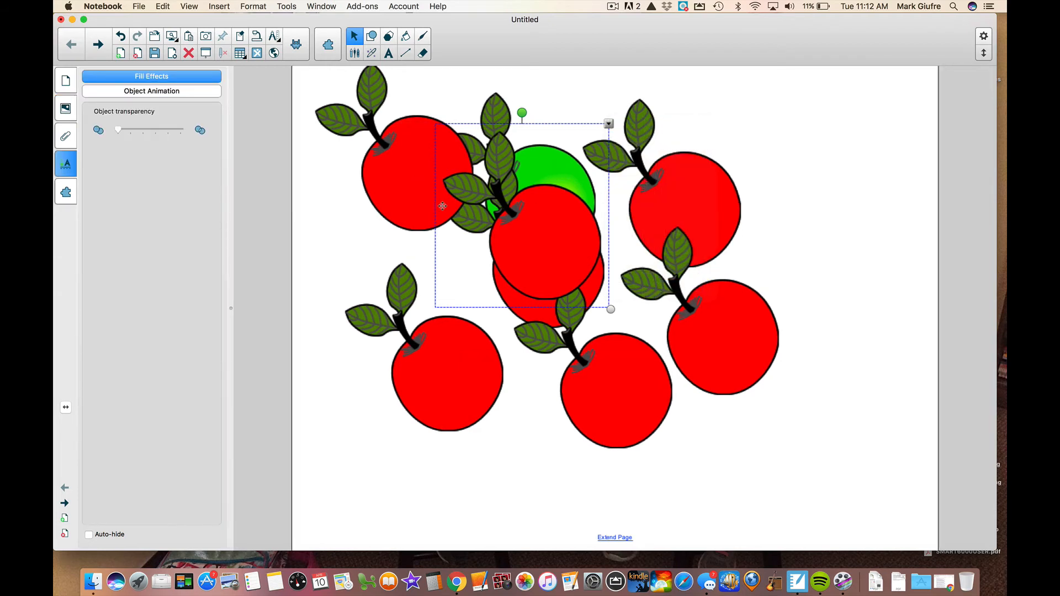
left_click(175, 90)
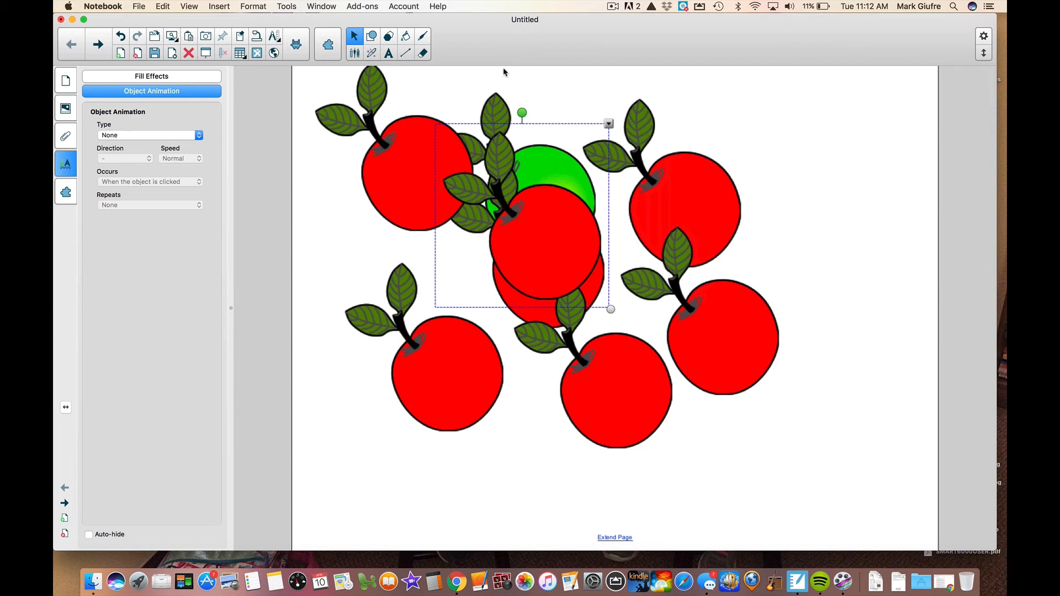
Step: Show the page thumbnails and return to the Select tool after briefly activating the pens
left_click(608, 124)
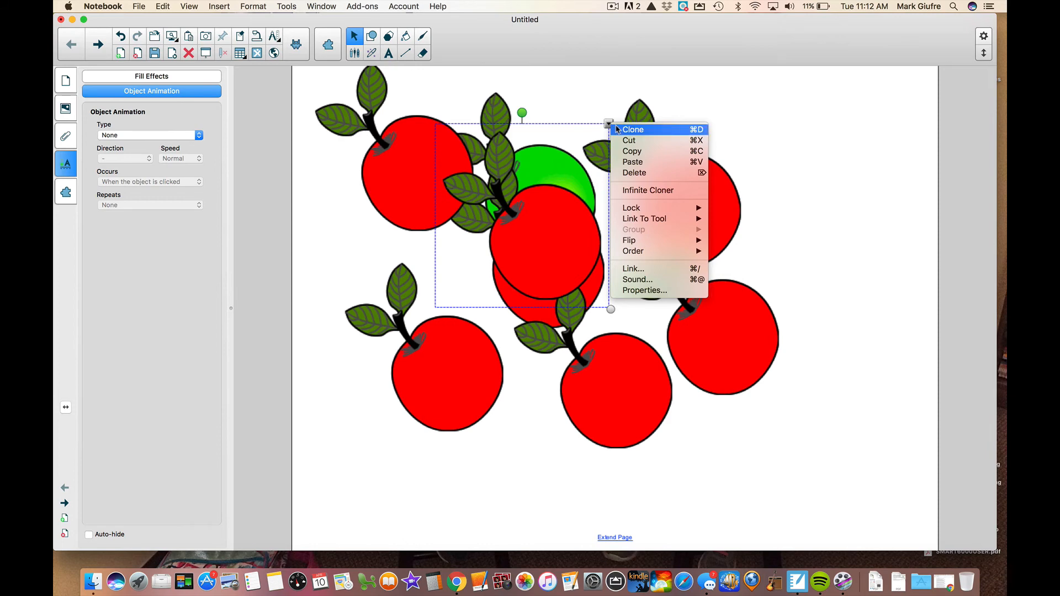
left_click(629, 129)
left_click(67, 79)
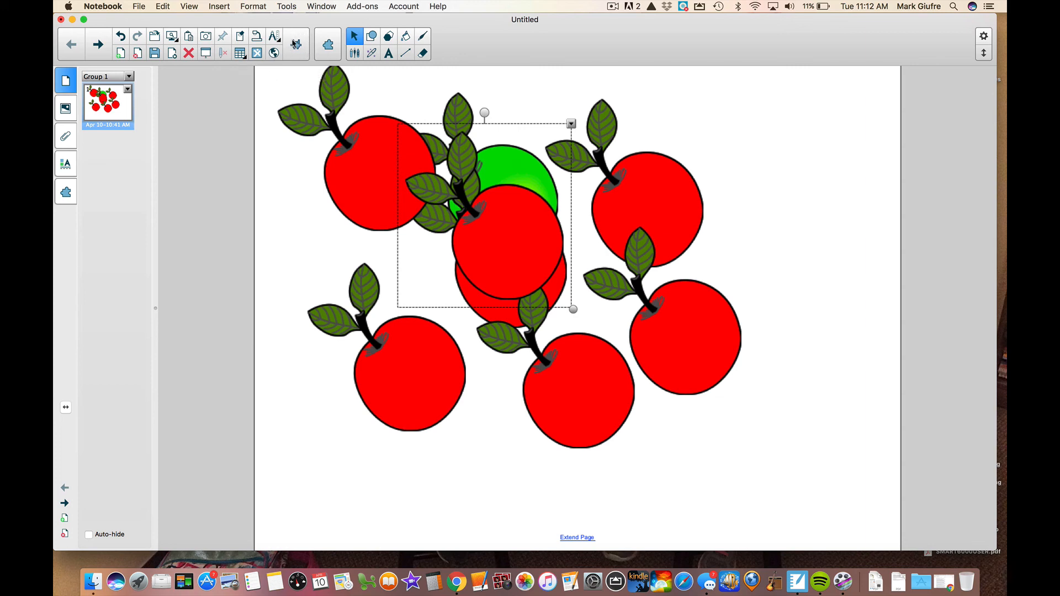
left_click(354, 53)
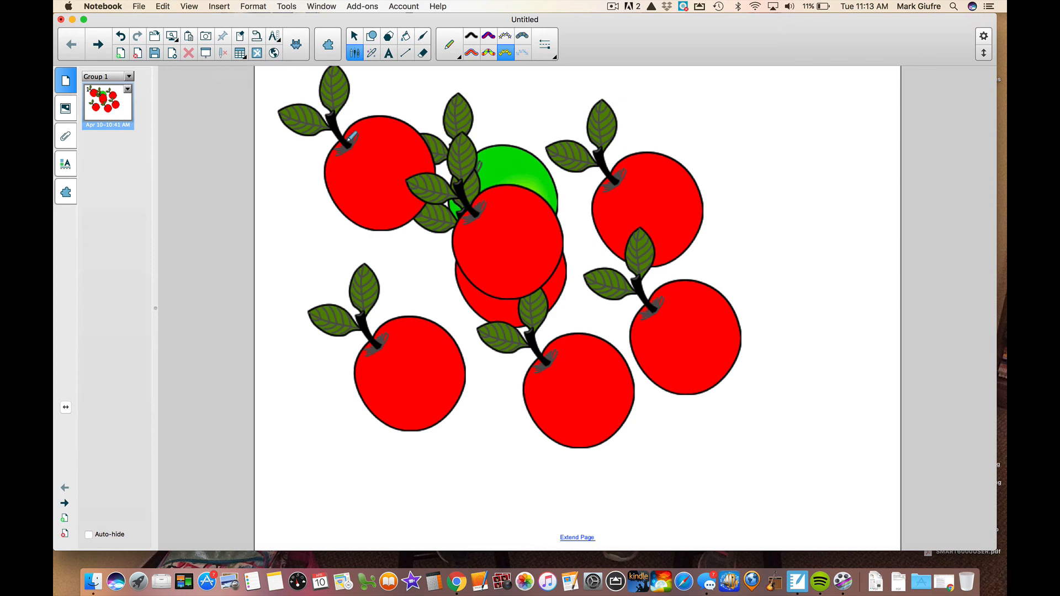
left_click(354, 43)
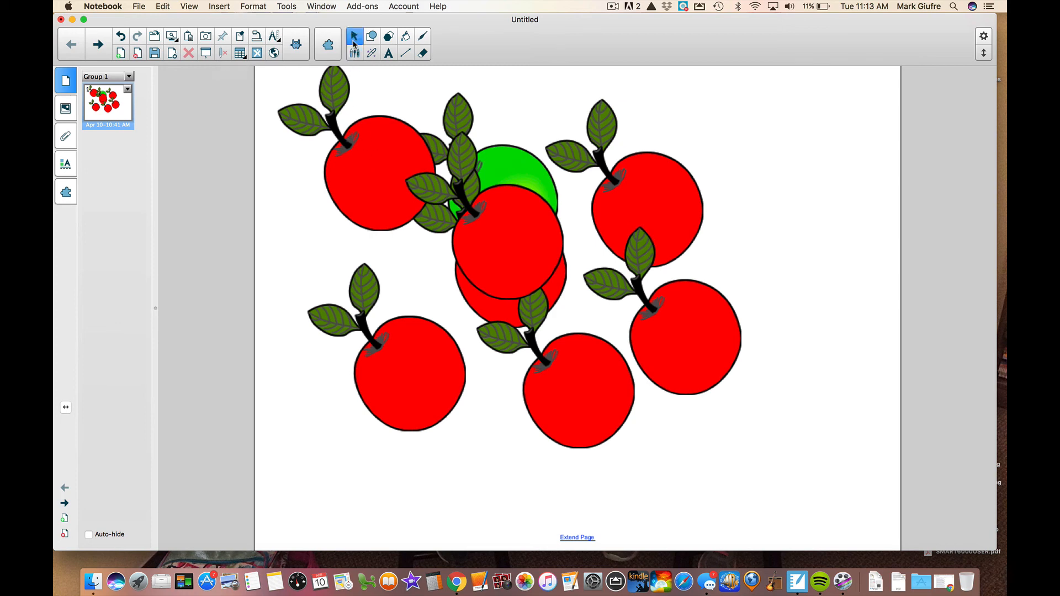